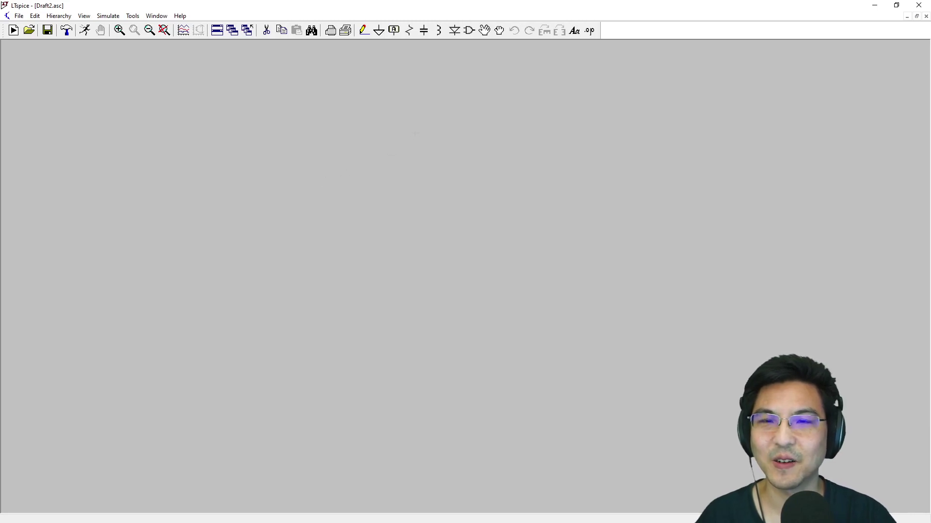
- Place a resistor, an inductor and a capacitor upright, side by side from left to right in the empty schematic
{"action": "left_click", "coordinate": [409, 30]}
{"action": "left_click", "coordinate": [219, 155]}
{"action": "key", "text": "Escape"}
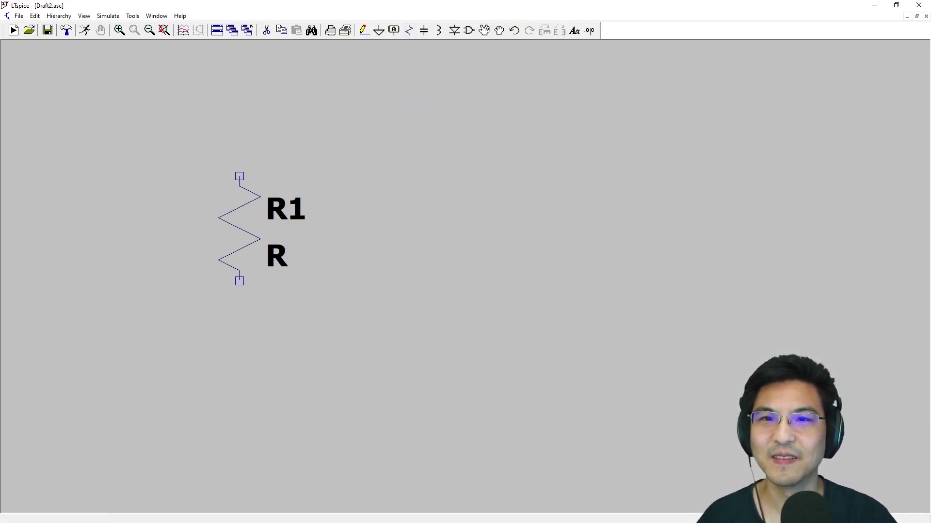
{"action": "left_click", "coordinate": [439, 33]}
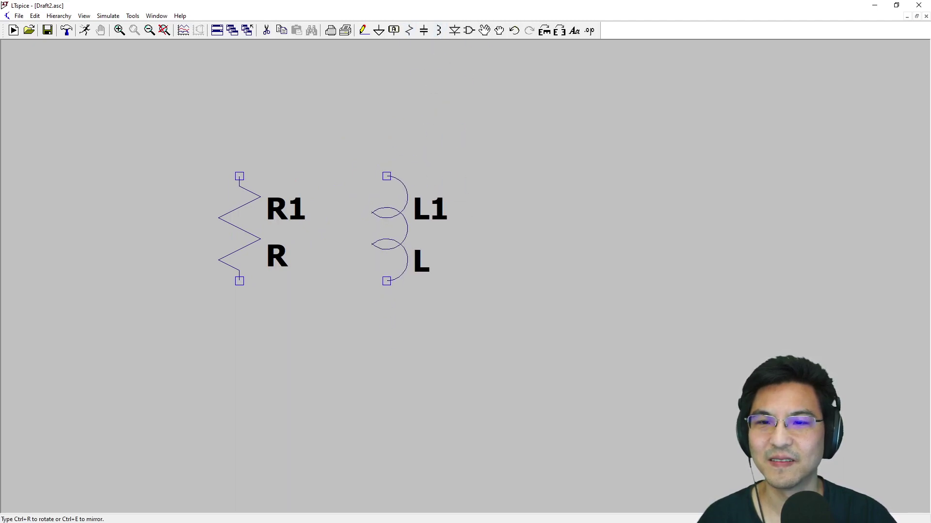
{"action": "left_click", "coordinate": [387, 176]}
{"action": "key", "text": "Escape"}
{"action": "left_click", "coordinate": [423, 30]}
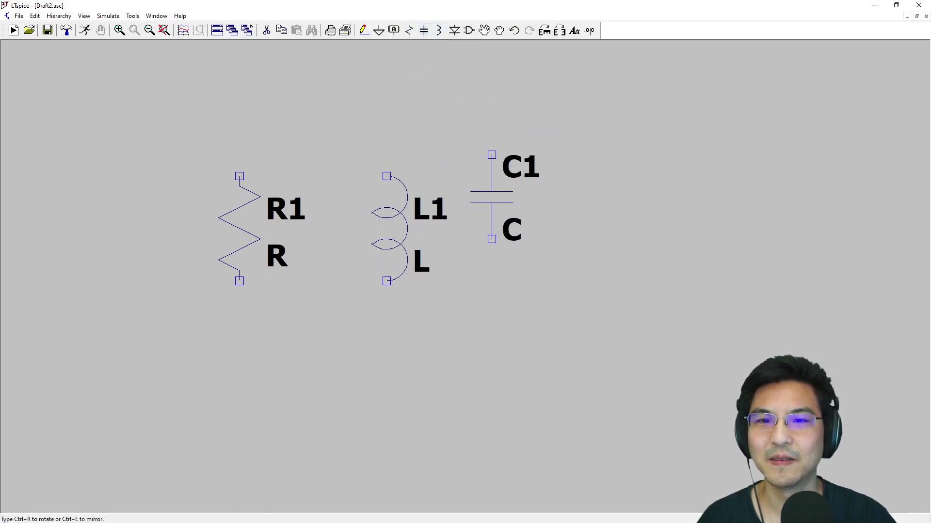
{"action": "left_click", "coordinate": [533, 198]}
{"action": "key", "text": "Escape"}
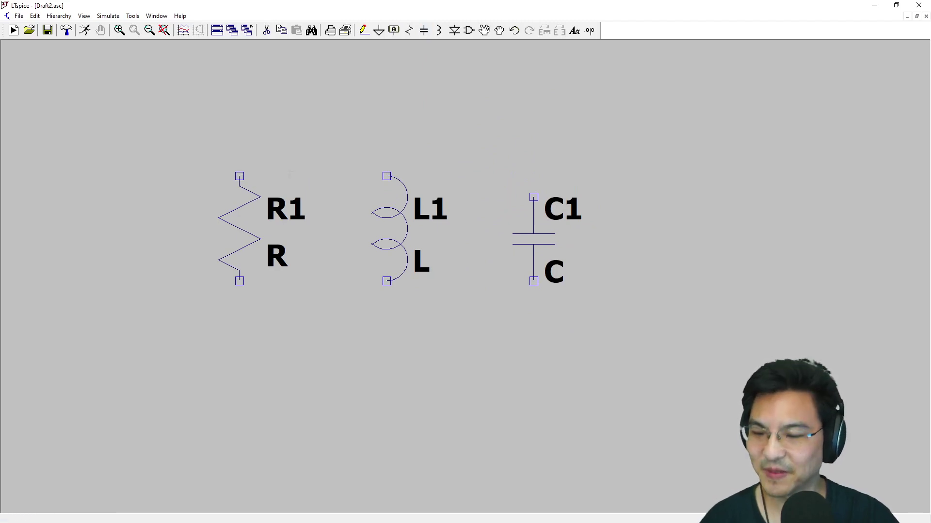
- Wire the upper terminals of the resistor, inductor and capacitor together along a horizontal line above them
{"action": "key", "text": "F3"}
{"action": "left_click", "coordinate": [239, 175]}
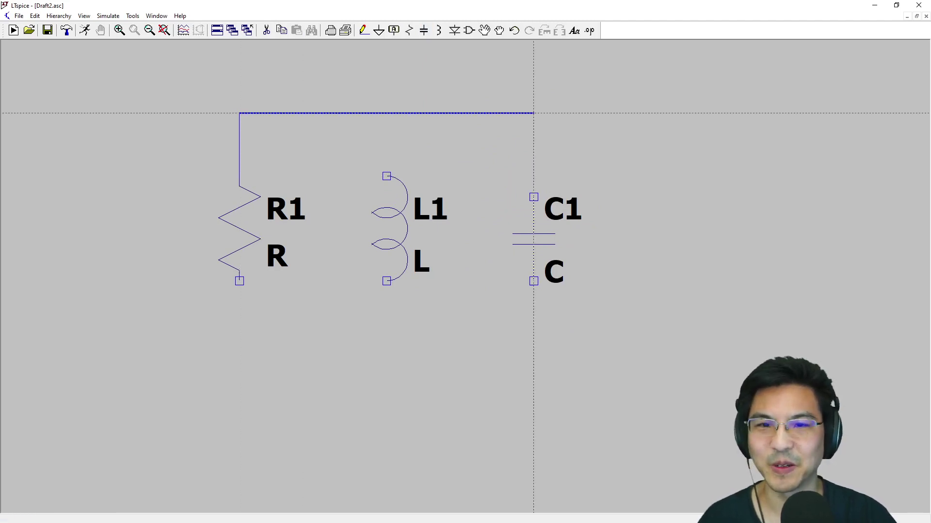
{"action": "left_click", "coordinate": [533, 198]}
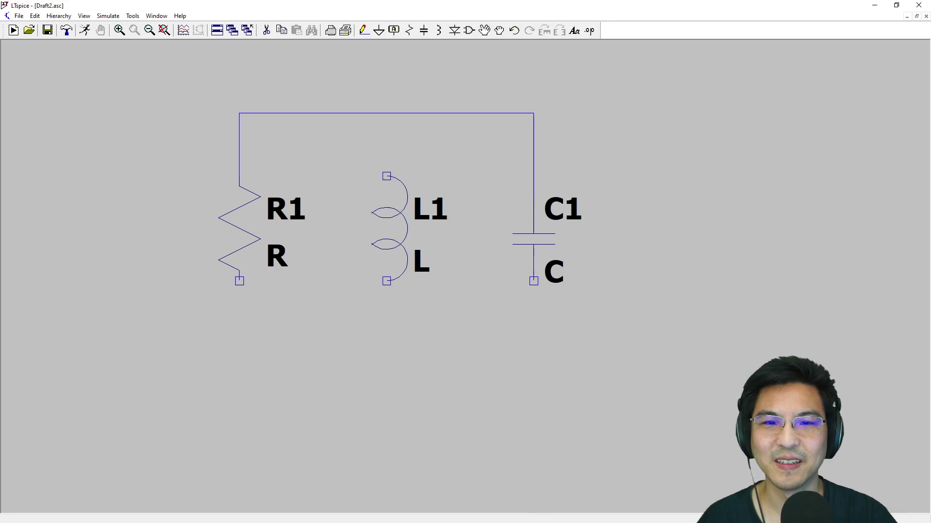
{"action": "left_click", "coordinate": [387, 176]}
{"action": "left_click", "coordinate": [386, 113]}
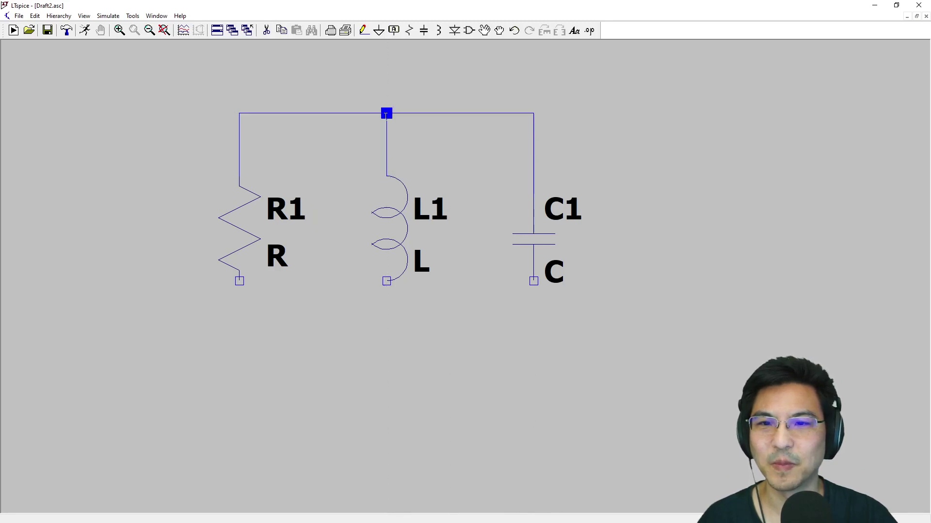
- Wire the lower terminals of the resistor, inductor and capacitor together along a horizontal line below them
{"action": "left_click", "coordinate": [240, 281]}
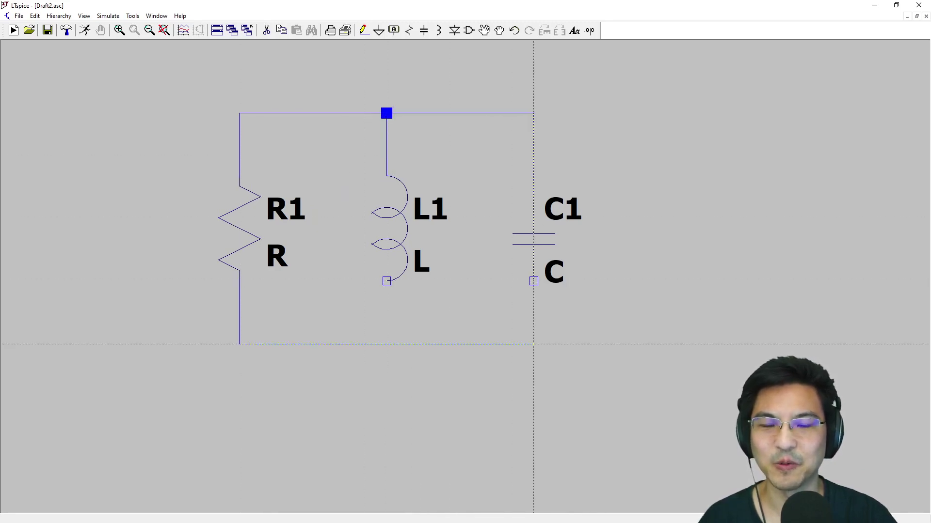
{"action": "left_click", "coordinate": [533, 345]}
{"action": "left_click", "coordinate": [533, 282]}
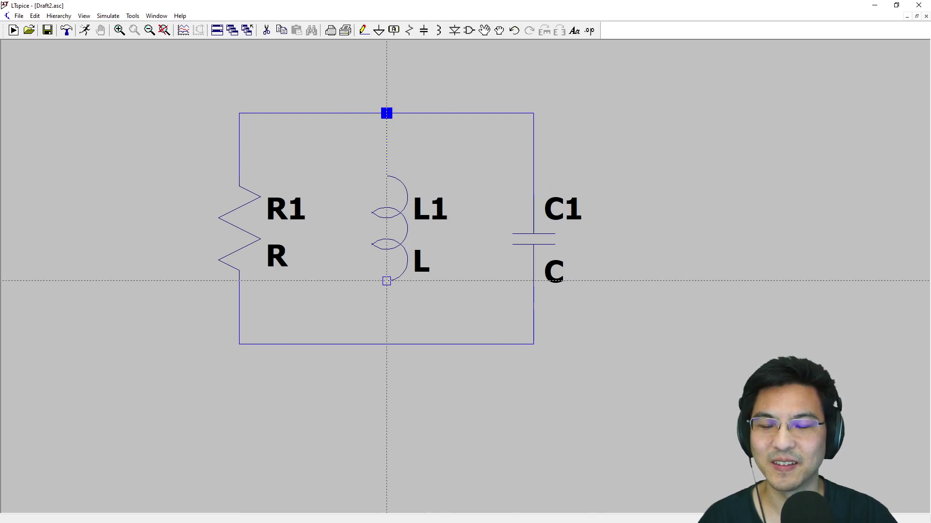
{"action": "left_click", "coordinate": [387, 281]}
{"action": "left_click", "coordinate": [387, 344]}
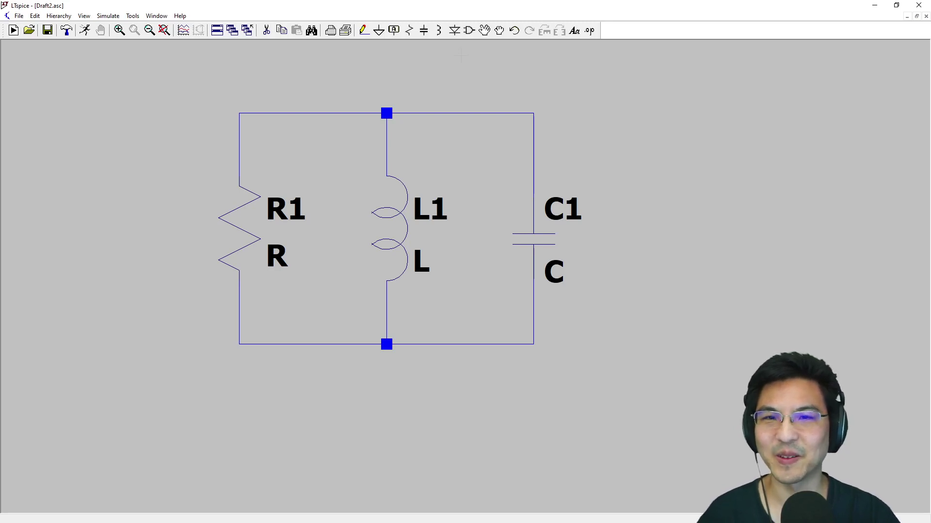
- Place a current source to the left of R1, rotated 180° so its arrow points up
{"action": "left_click", "coordinate": [468, 31]}
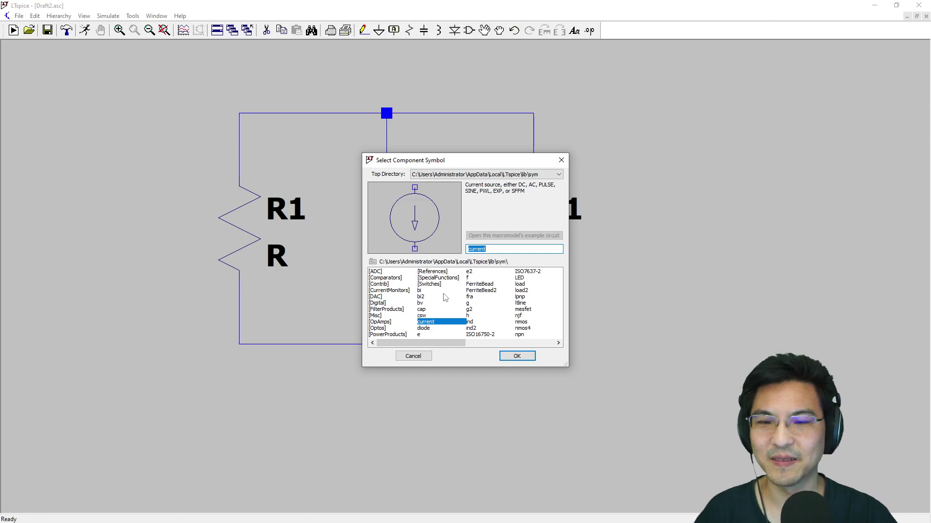
{"action": "type", "text": "curr"}
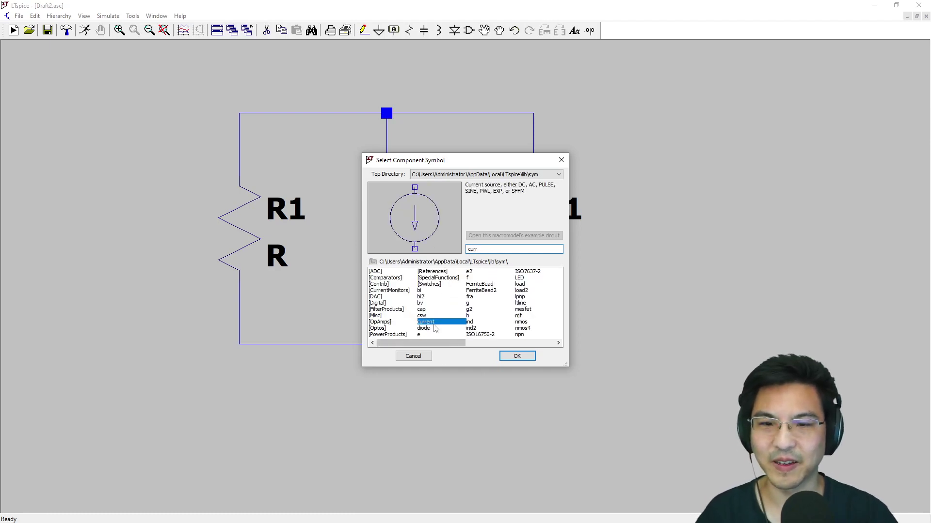
{"action": "double_click", "coordinate": [435, 323]}
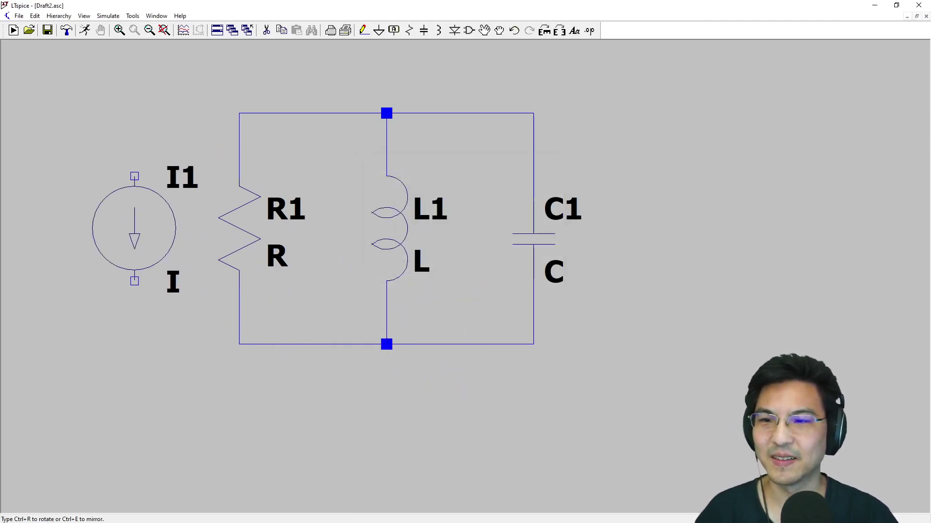
{"action": "key", "text": "ctrl+r"}
{"action": "key", "text": "ctrl+r"}
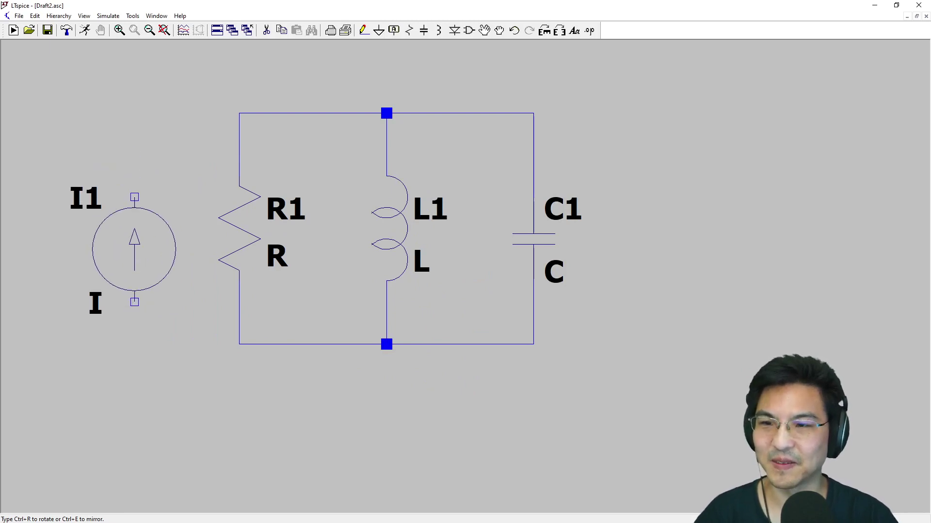
{"action": "left_click", "coordinate": [113, 250]}
{"action": "key", "text": "Escape"}
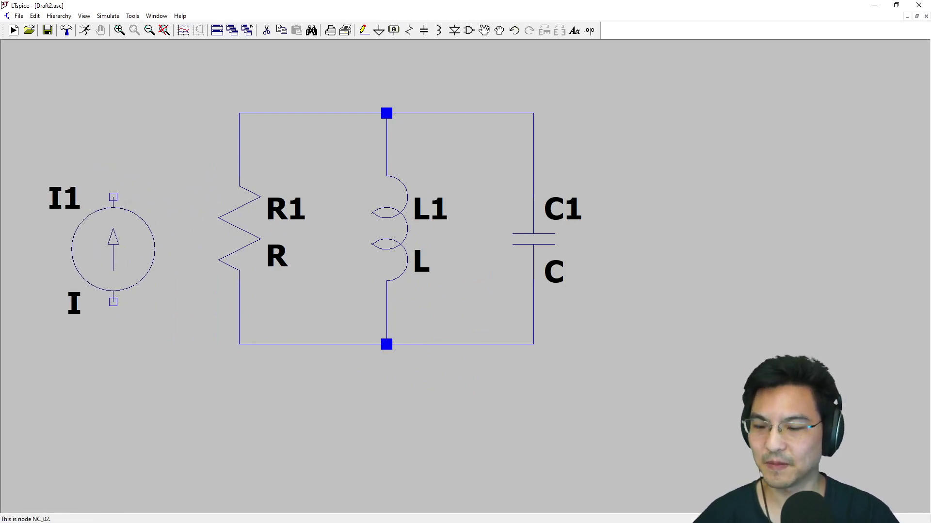
- Wire the current source in parallel with R1, joining its terminals to the upper and lower circuit lines
{"action": "key", "text": "F3"}
{"action": "left_click", "coordinate": [112, 197]}
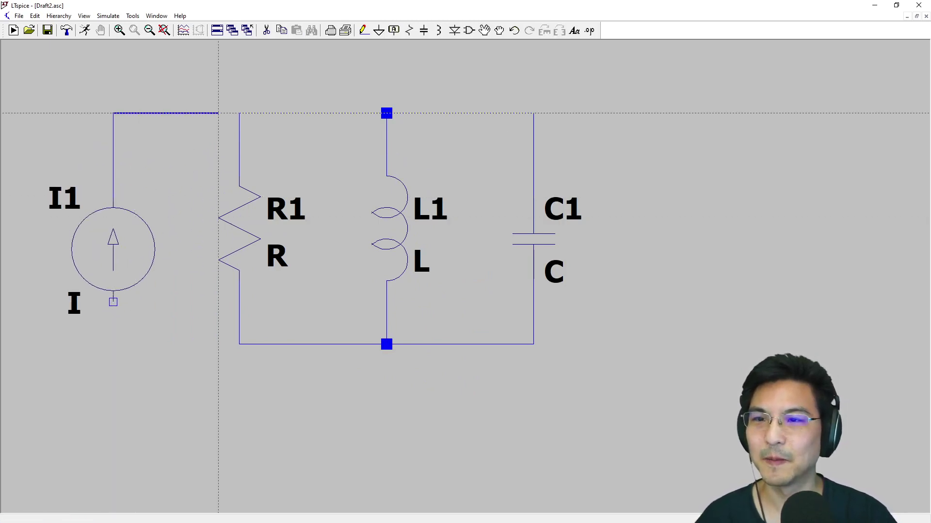
{"action": "left_click", "coordinate": [239, 113]}
{"action": "left_click", "coordinate": [113, 302]}
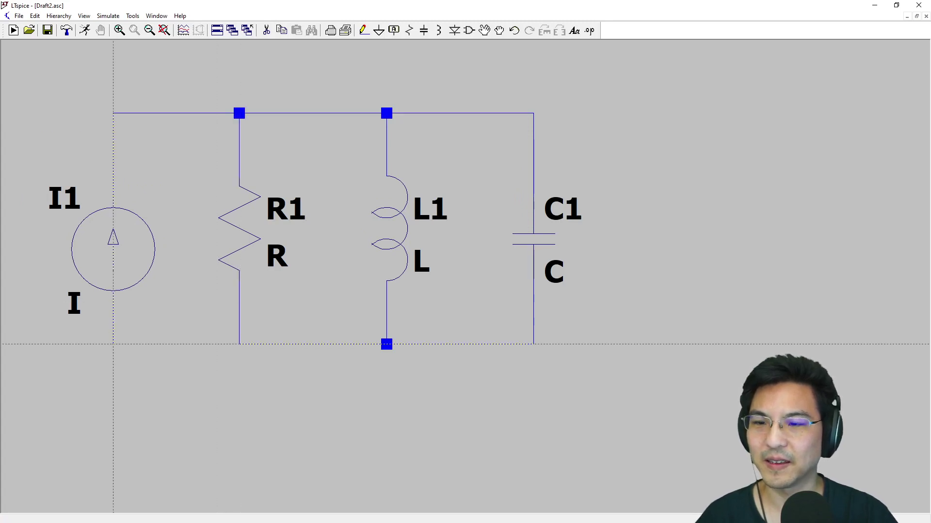
{"action": "left_click", "coordinate": [239, 344]}
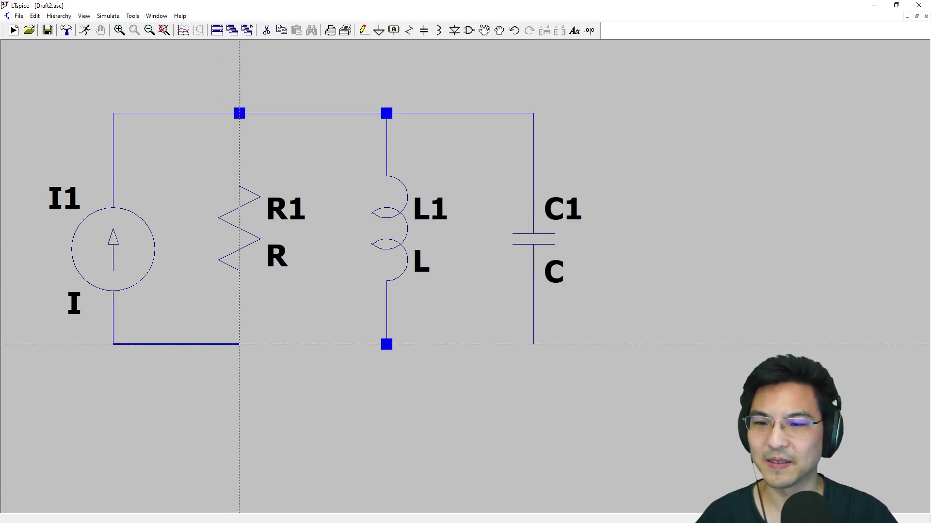
- Place a ground symbol below the current source and wire it to the circuit's lower-left corner
{"action": "left_click", "coordinate": [378, 30]}
{"action": "left_click", "coordinate": [113, 386]}
{"action": "key", "text": "Escape"}
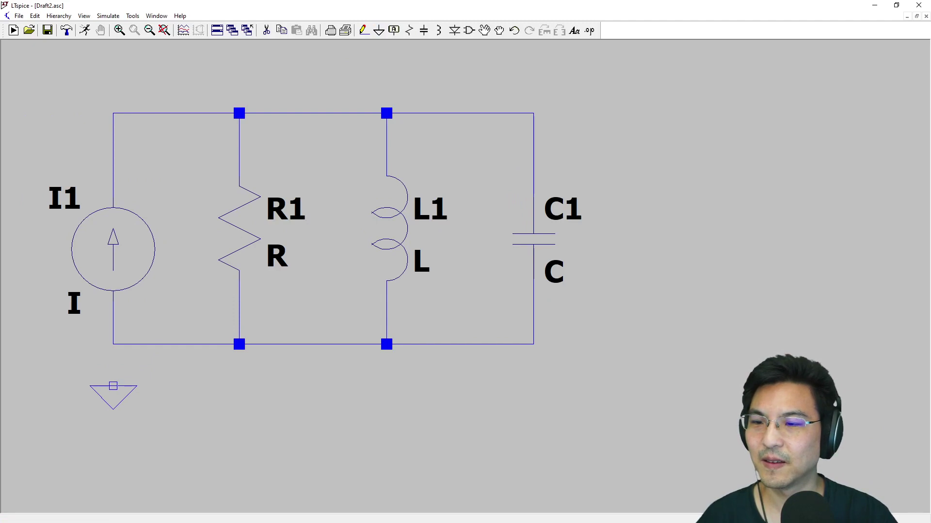
{"action": "key", "text": "F3"}
{"action": "left_click", "coordinate": [113, 386]}
{"action": "left_click", "coordinate": [113, 344]}
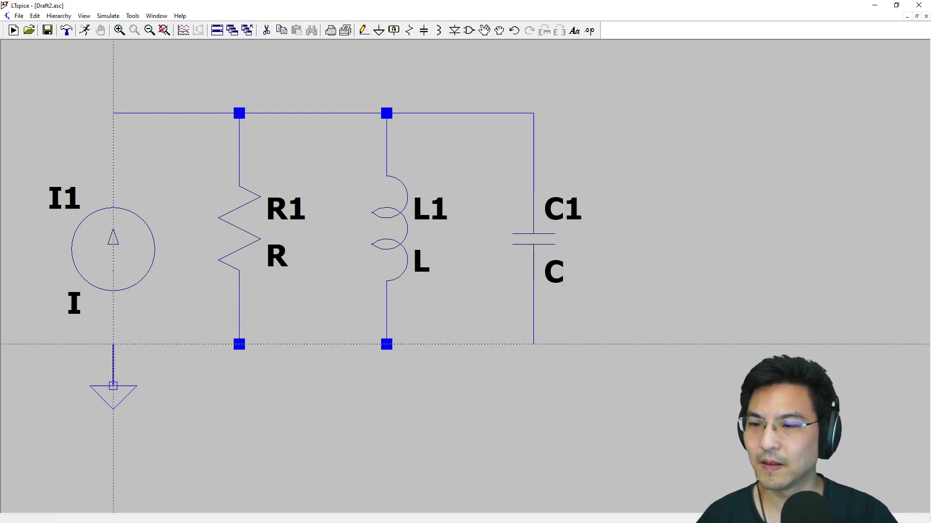
{"action": "key", "text": "Escape"}
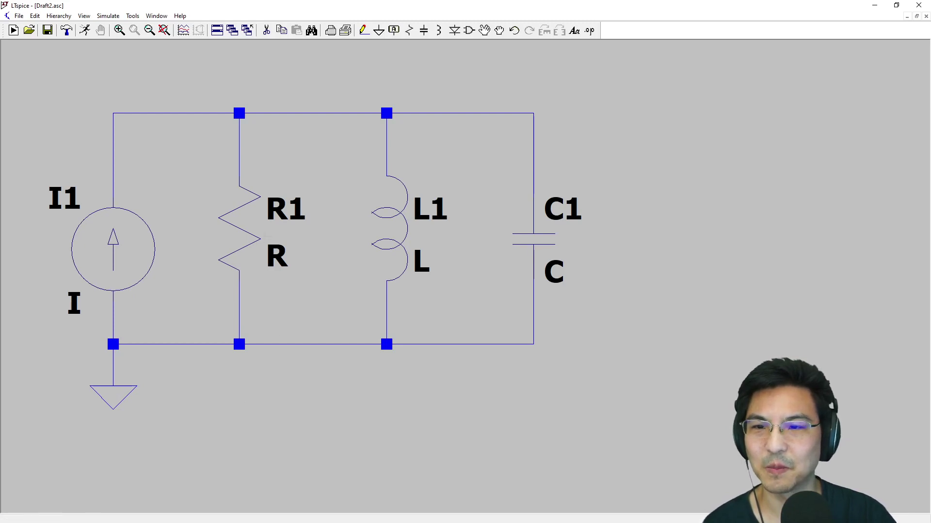
- Set R1's resistance to 1k and L1's inductance to 1
{"action": "right_click", "coordinate": [251, 231]}
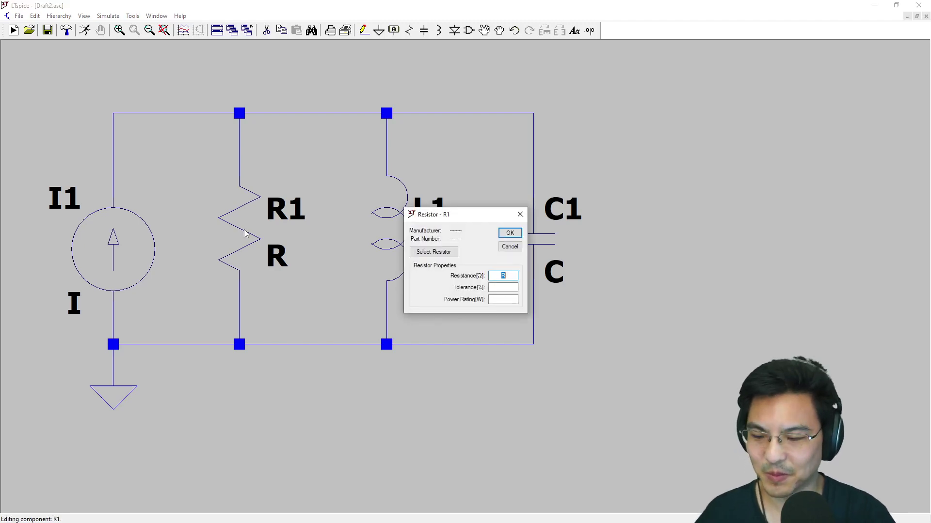
{"action": "type", "text": "1k"}
{"action": "key", "text": "Return"}
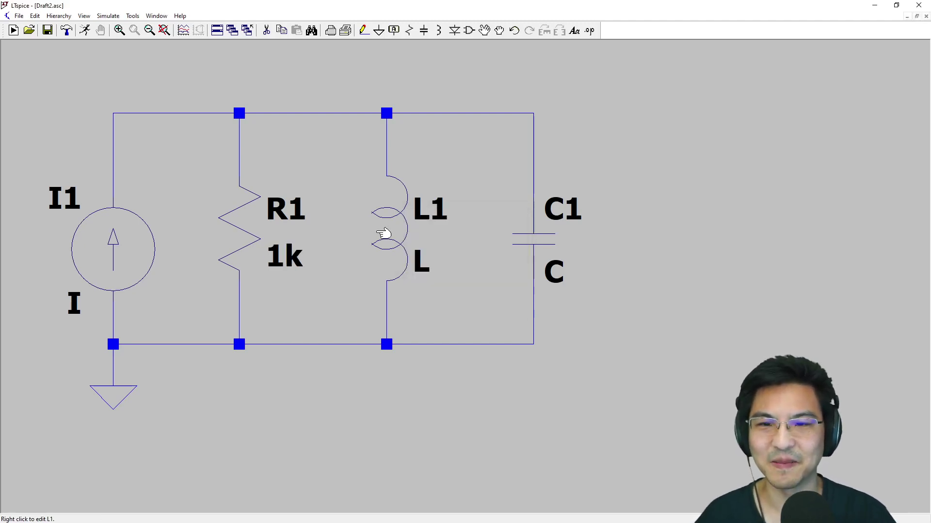
{"action": "right_click", "coordinate": [391, 232]}
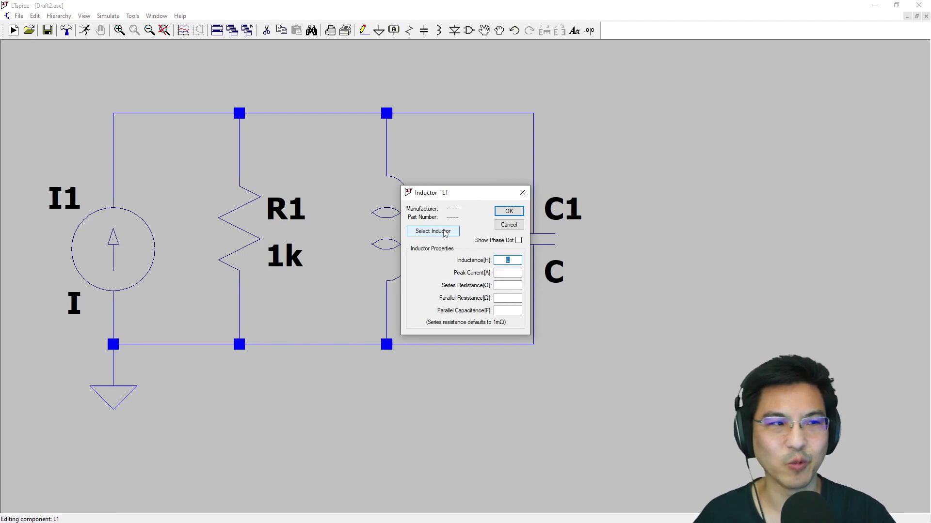
{"action": "type", "text": "1"}
{"action": "key", "text": "Return"}
- Set the capacitance of C1 to 5u
{"action": "right_click", "coordinate": [550, 240]}
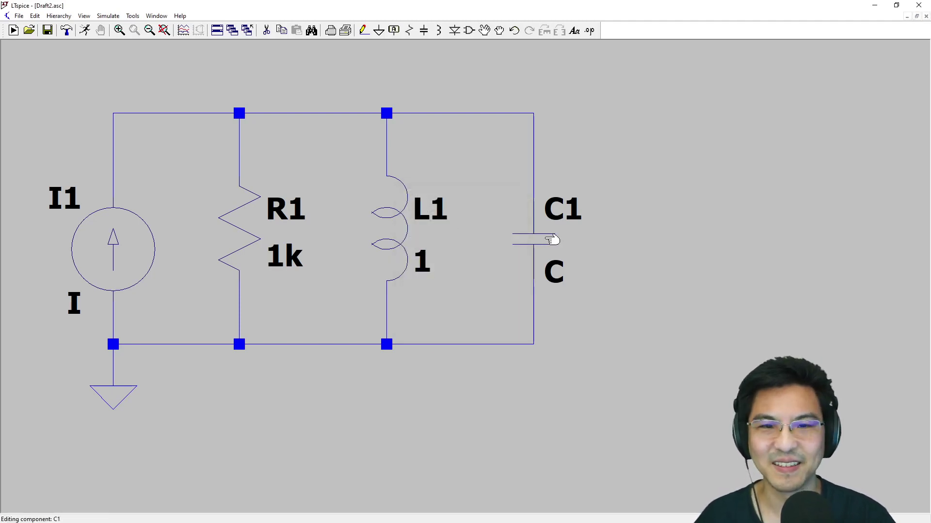
{"action": "type", "text": "5"}
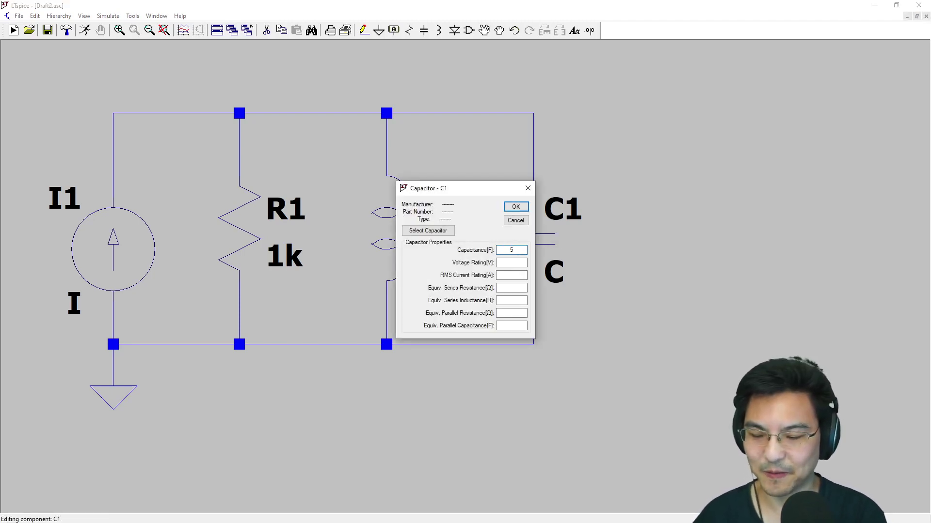
{"action": "type", "text": "u"}
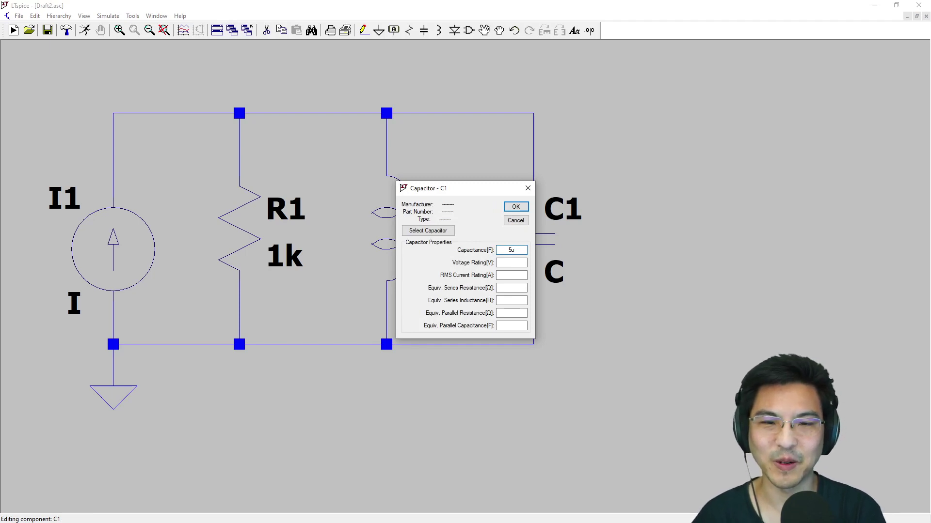
{"action": "key", "text": "Return"}
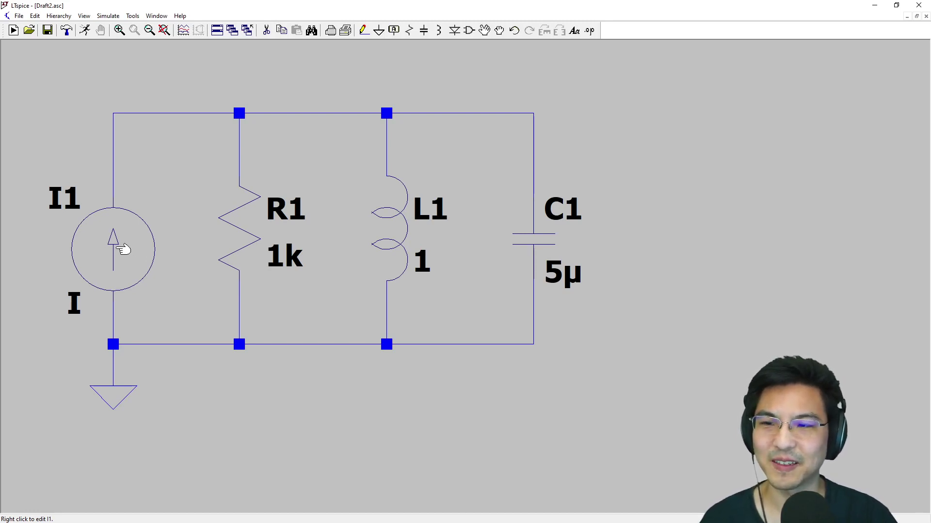
- Define current source I1 as a PULSE function with I1 at 0 A and I2 at 1 A
{"action": "right_click", "coordinate": [122, 248]}
{"action": "left_click", "coordinate": [535, 284]}
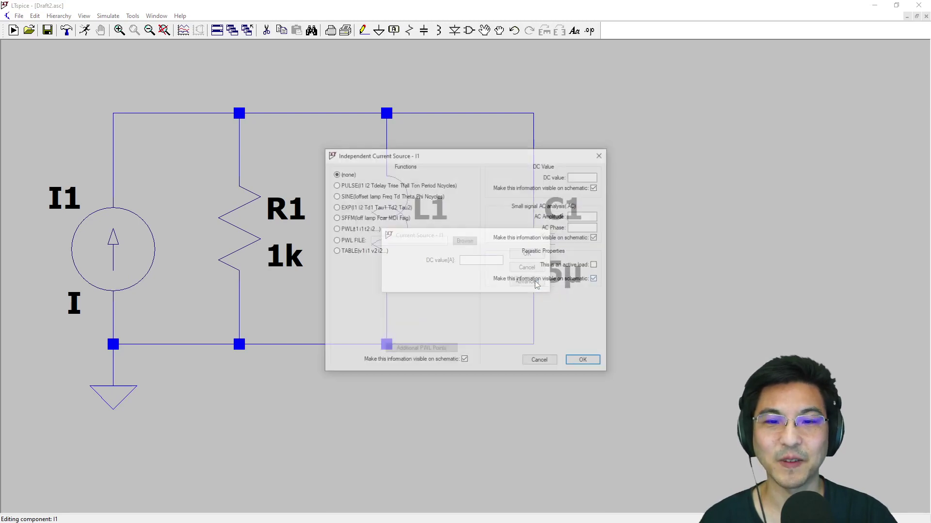
{"action": "left_click", "coordinate": [353, 189]}
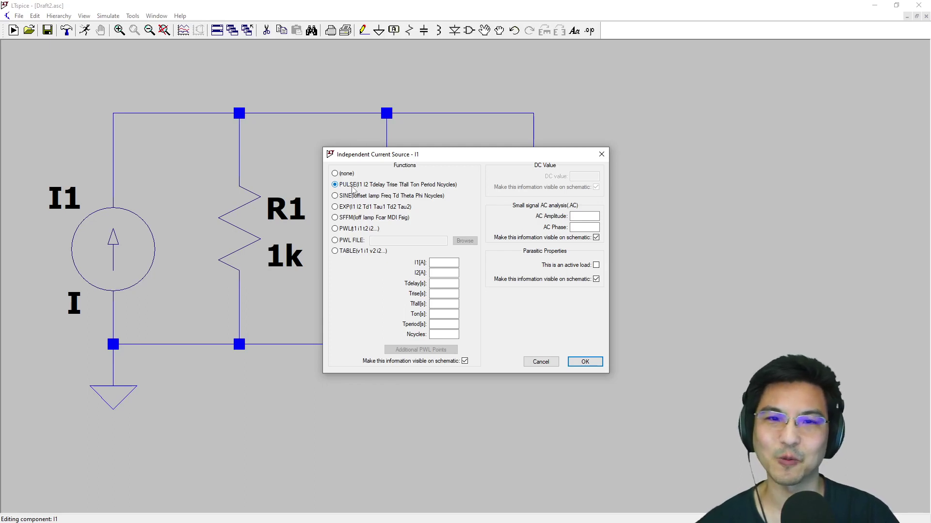
{"action": "left_click", "coordinate": [450, 262]}
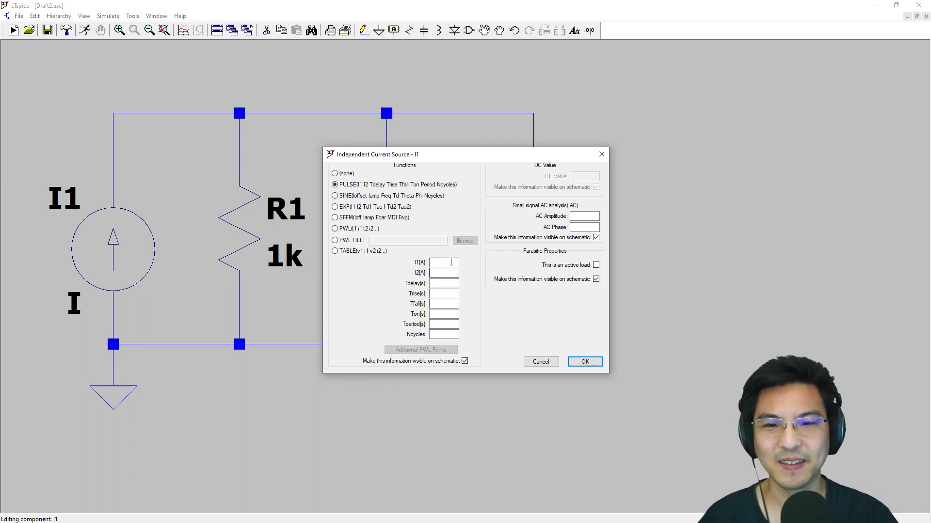
{"action": "type", "text": "0"}
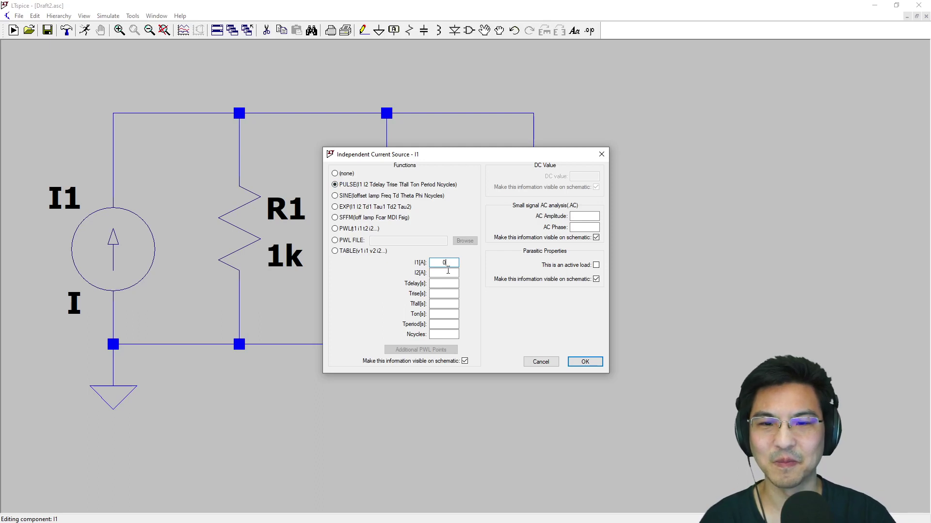
{"action": "key", "text": "Tab"}
{"action": "type", "text": "1"}
{"action": "key", "text": "Tab"}
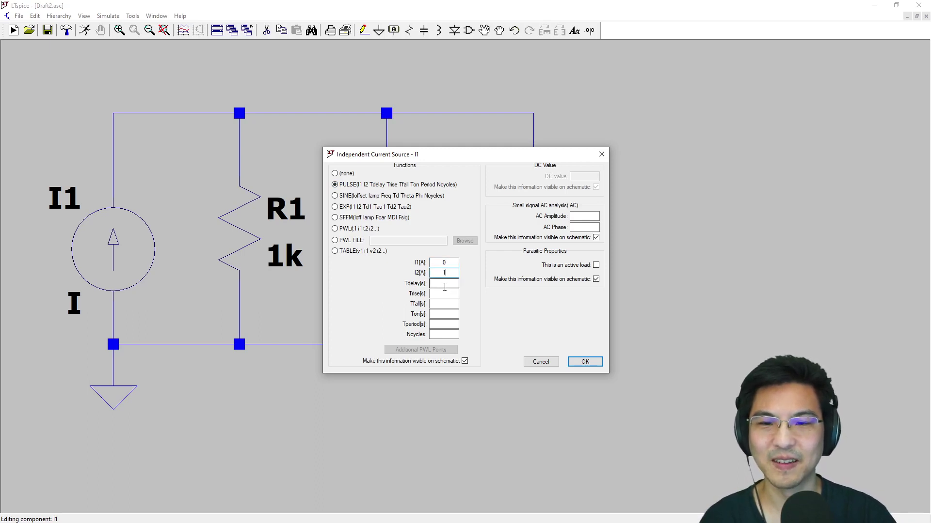
- Set I1's pulse rise and fall times to 1u, on time to .5 and period to 1, and apply the source settings
{"action": "left_click", "coordinate": [444, 293]}
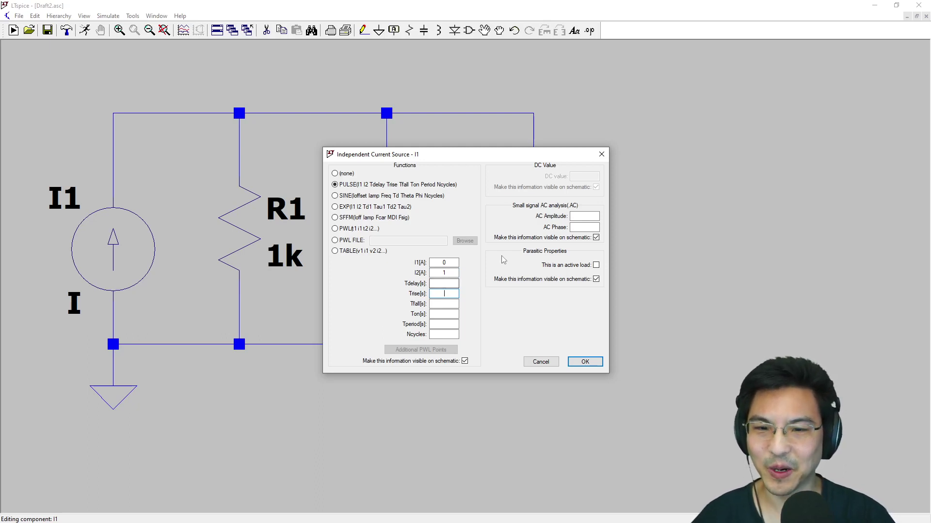
{"action": "type", "text": "1"}
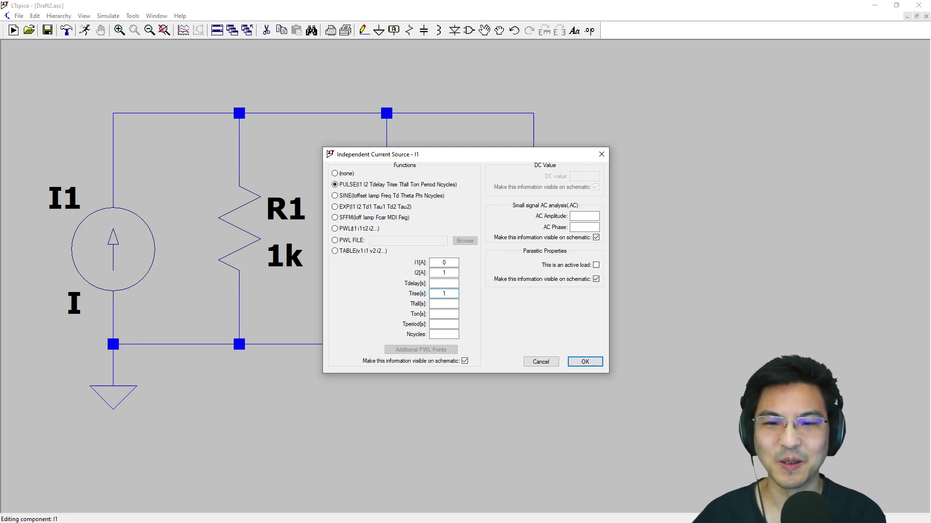
{"action": "type", "text": "u"}
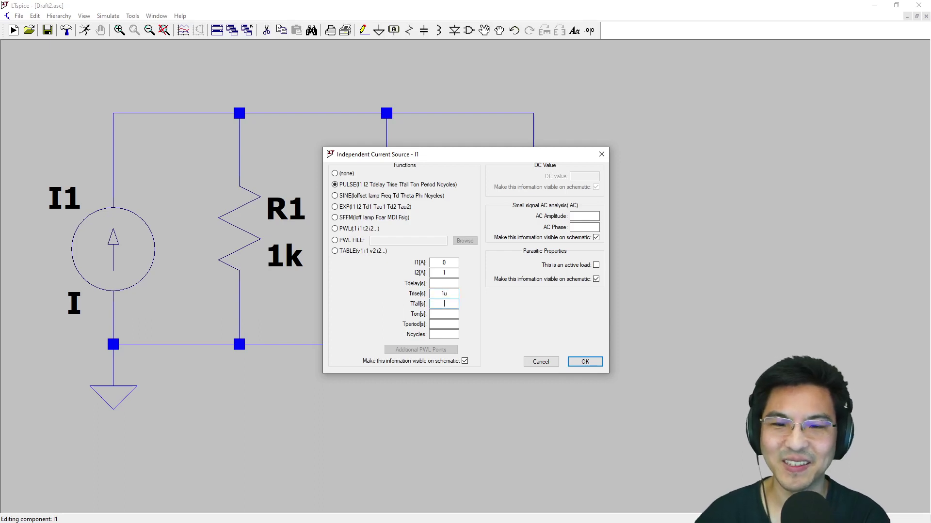
{"action": "type", "text": "1u"}
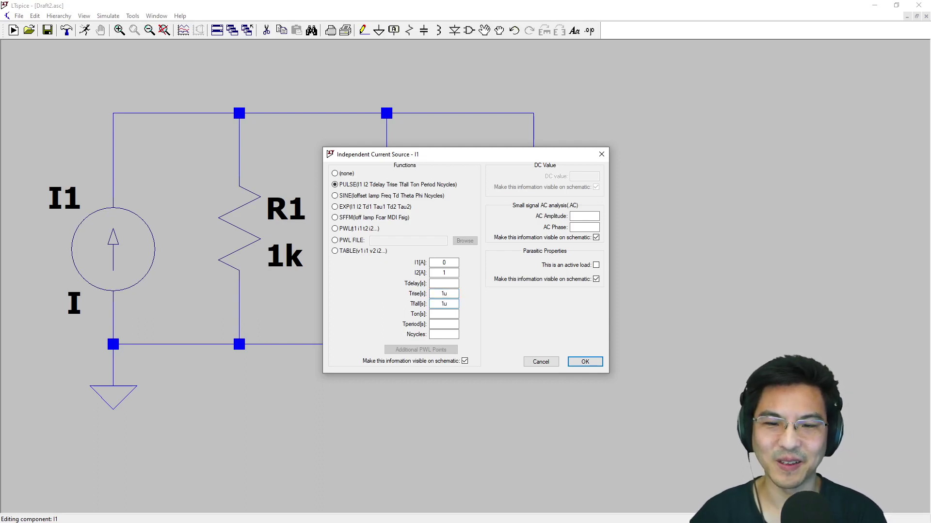
{"action": "left_click", "coordinate": [450, 313]}
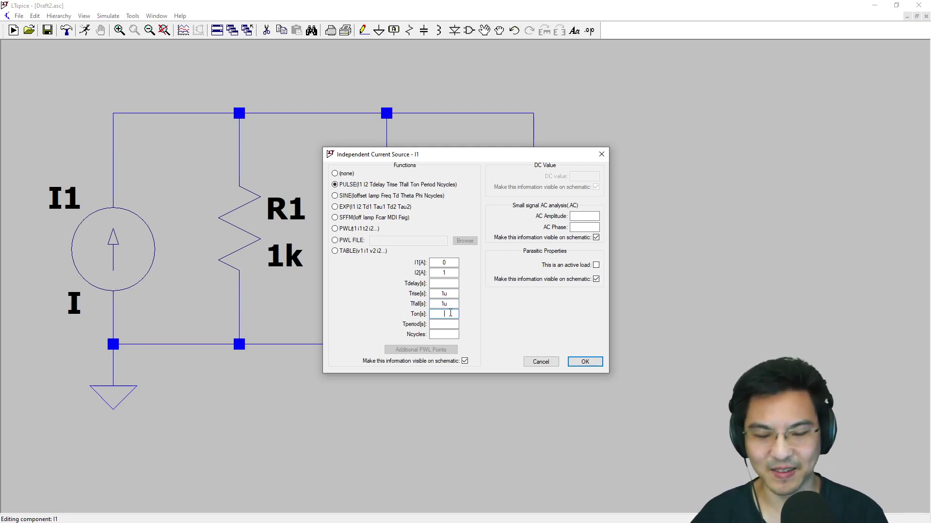
{"action": "type", "text": ".5"}
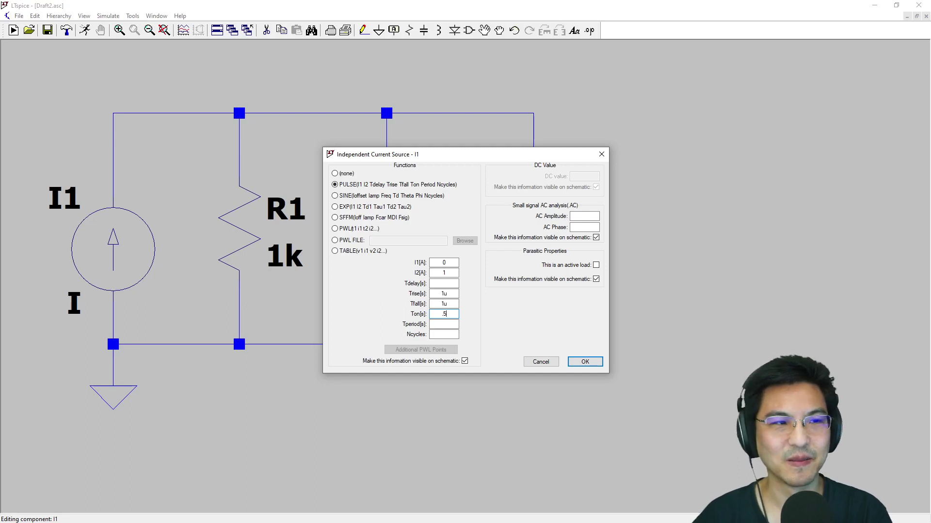
{"action": "left_click", "coordinate": [444, 324]}
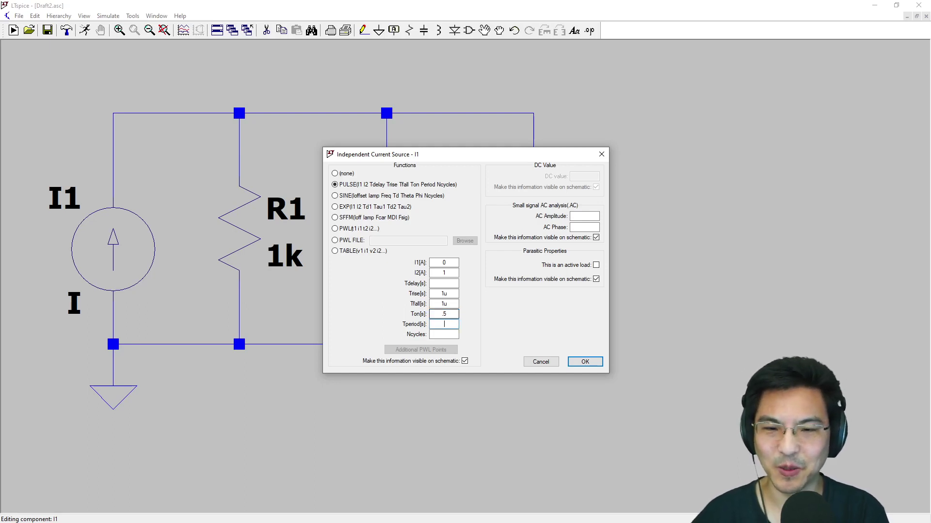
{"action": "type", "text": "1"}
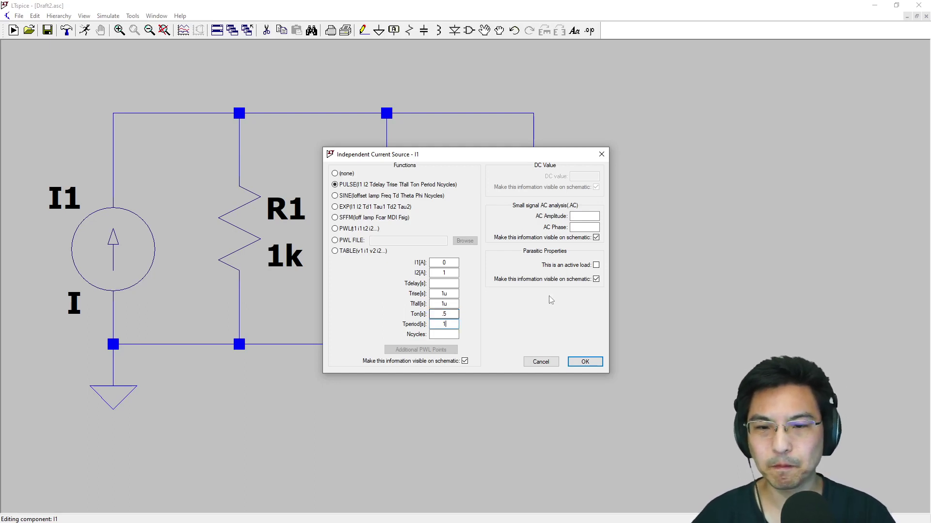
{"action": "left_click", "coordinate": [585, 361]}
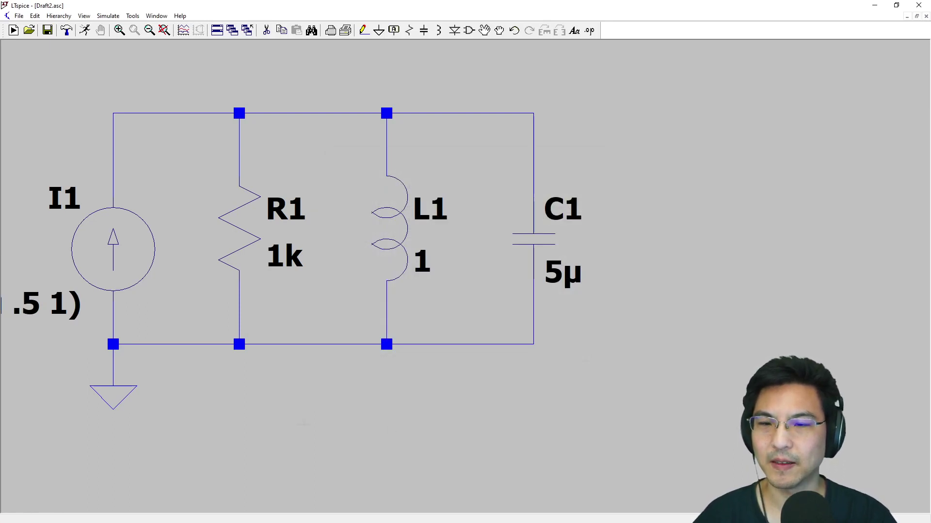
- Run a transient simulation of the circuit with a stop time of 2
{"action": "scroll", "coordinate": [296, 406], "scroll_direction": "down", "scroll_amount": 2}
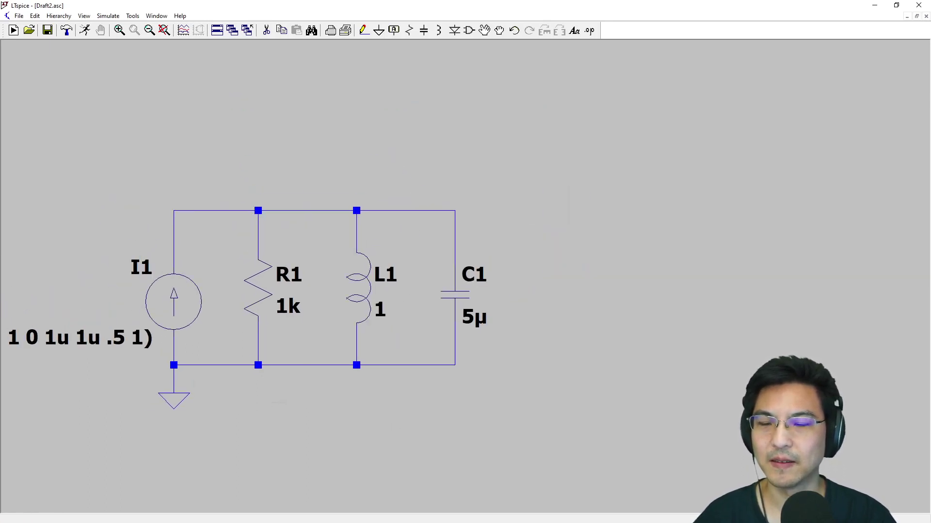
{"action": "left_click_drag", "start_coordinate": [279, 402], "coordinate": [377, 307]}
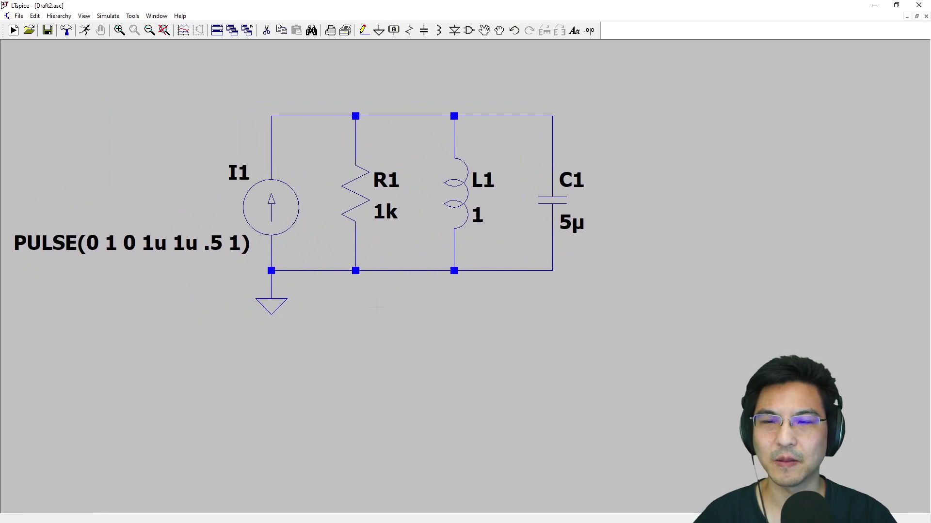
{"action": "left_click", "coordinate": [85, 31]}
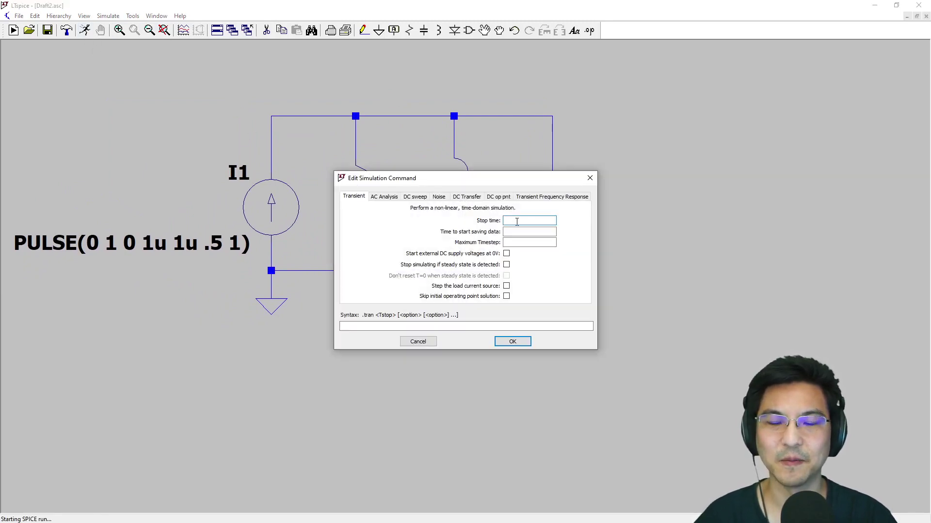
{"action": "type", "text": "2"}
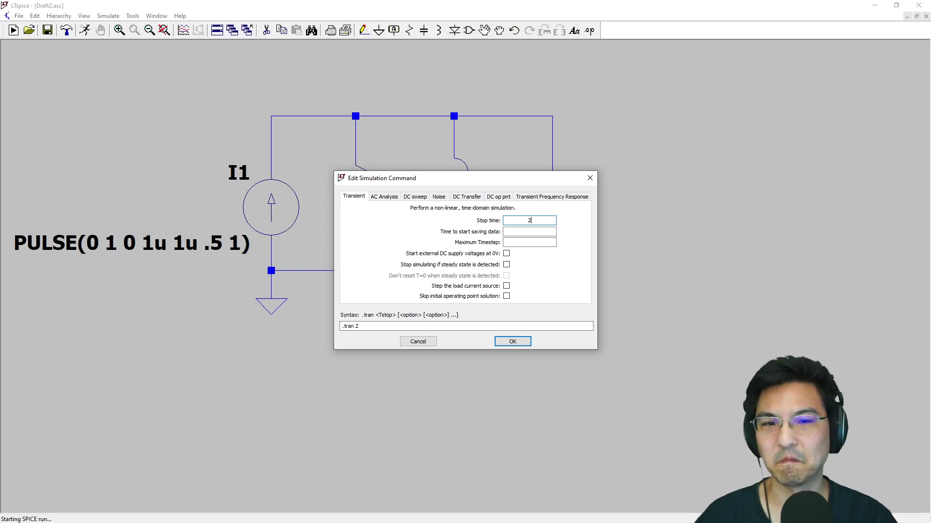
{"action": "left_click", "coordinate": [512, 341]}
{"action": "left_click", "coordinate": [423, 320]}
- Plot the voltage at the top node shared by R1, L1 and C1
{"action": "scroll", "coordinate": [471, 396], "scroll_direction": "up", "scroll_amount": 1}
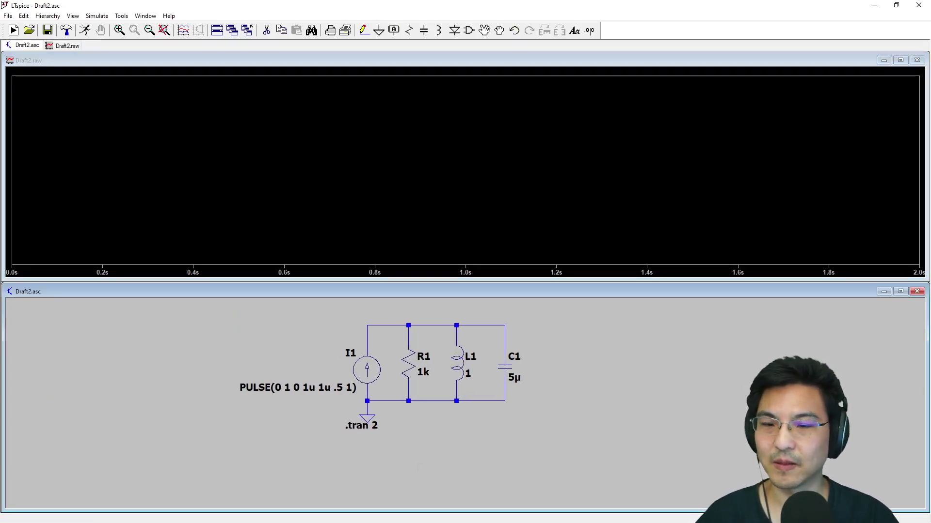
{"action": "mouse_move", "coordinate": [407, 441]}
{"action": "left_mouse_down"}
{"action": "mouse_move", "coordinate": [346, 441]}
{"action": "mouse_move", "coordinate": [350, 472]}
{"action": "mouse_move", "coordinate": [359, 466]}
{"action": "left_mouse_up"}
{"action": "scroll", "coordinate": [346, 441], "scroll_direction": "up", "scroll_amount": 1}
{"action": "scroll", "coordinate": [346, 441], "scroll_direction": "up", "scroll_amount": 1}
{"action": "scroll", "coordinate": [348, 470], "scroll_direction": "up", "scroll_amount": 2}
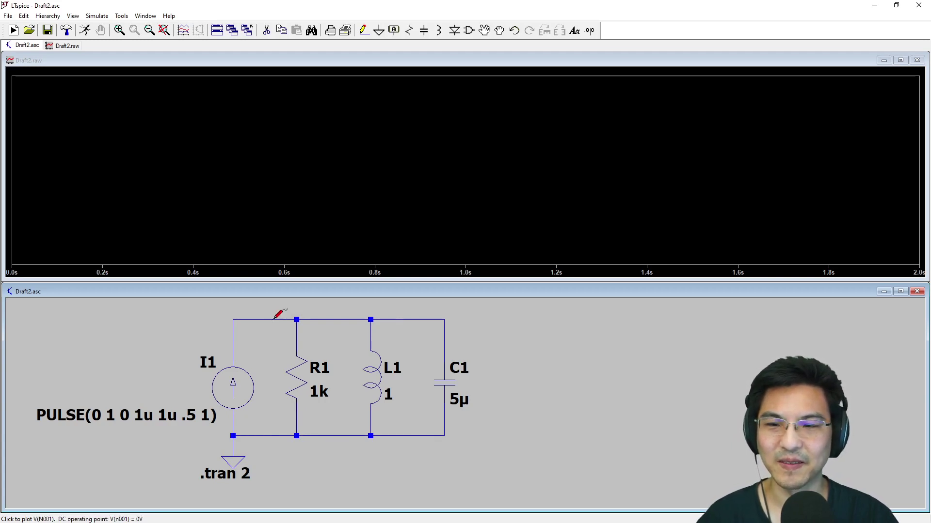
{"action": "left_click", "coordinate": [298, 319]}
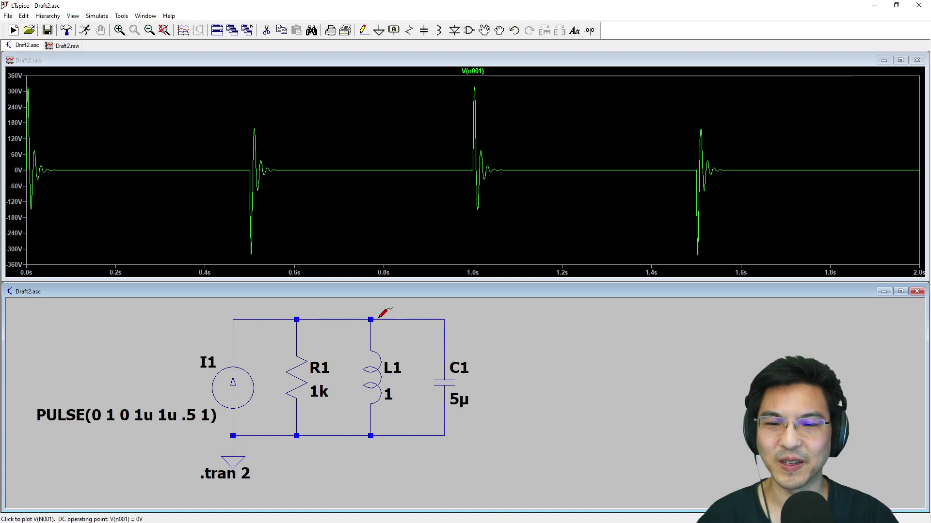
- Replace the voltage trace with the currents of source I1 and inductor L1, and examine their falling edge near 0.5 s
{"action": "left_click", "coordinate": [275, 319]}
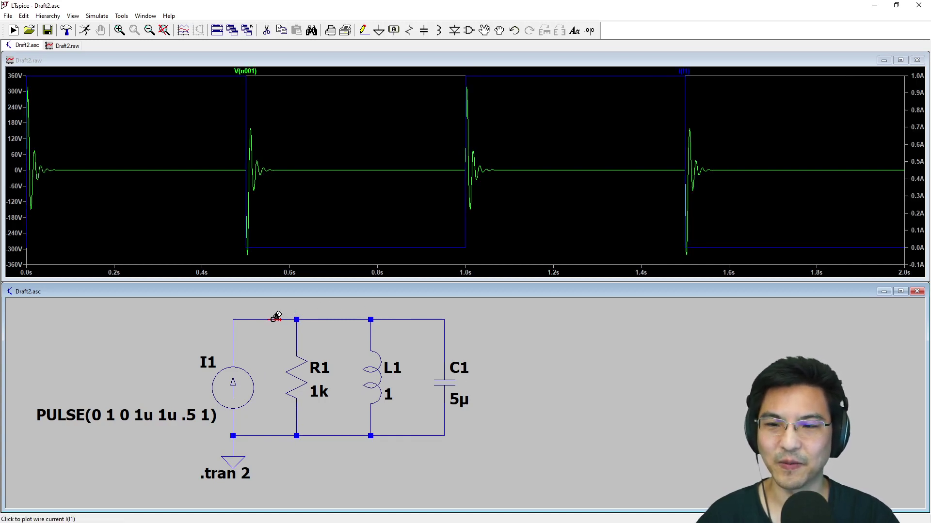
{"action": "left_click", "coordinate": [276, 319]}
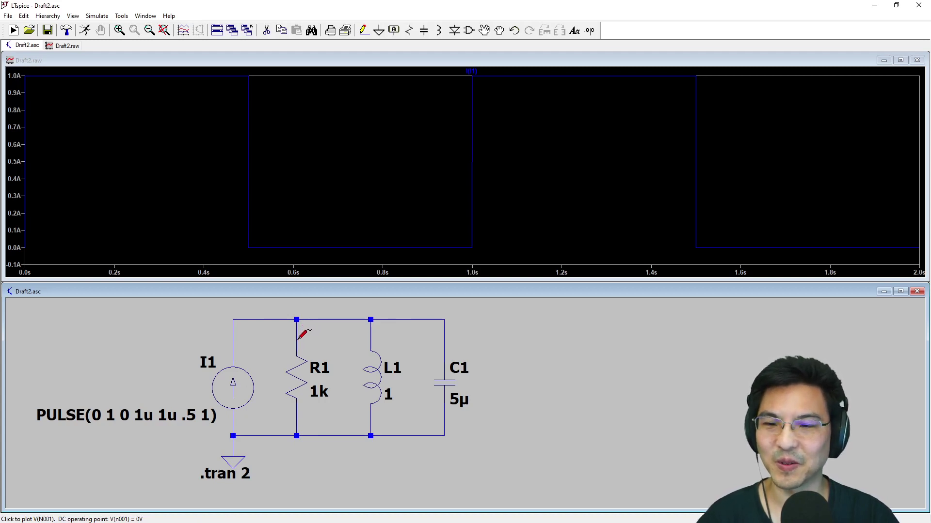
{"action": "left_click", "coordinate": [373, 331]}
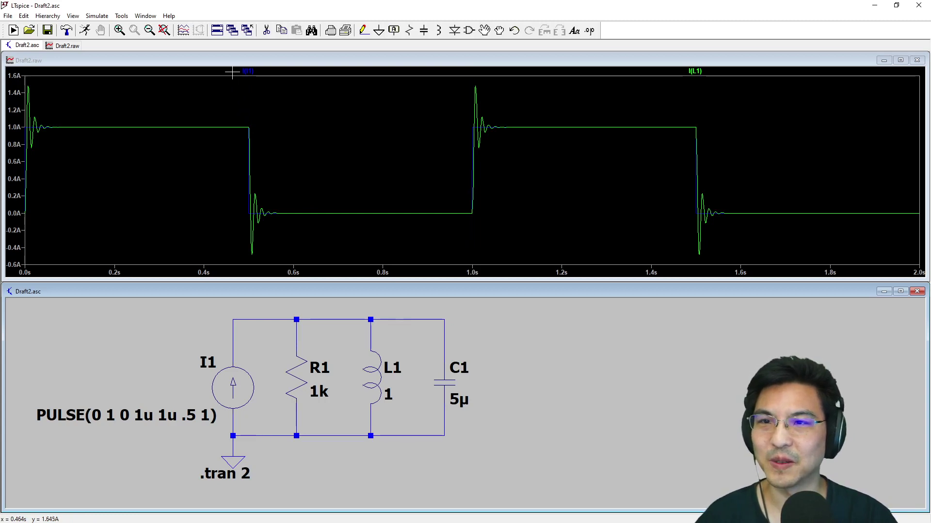
{"action": "left_click_drag", "start_coordinate": [232, 73], "coordinate": [299, 224]}
{"action": "left_click_drag", "start_coordinate": [317, 268], "coordinate": [318, 269]}
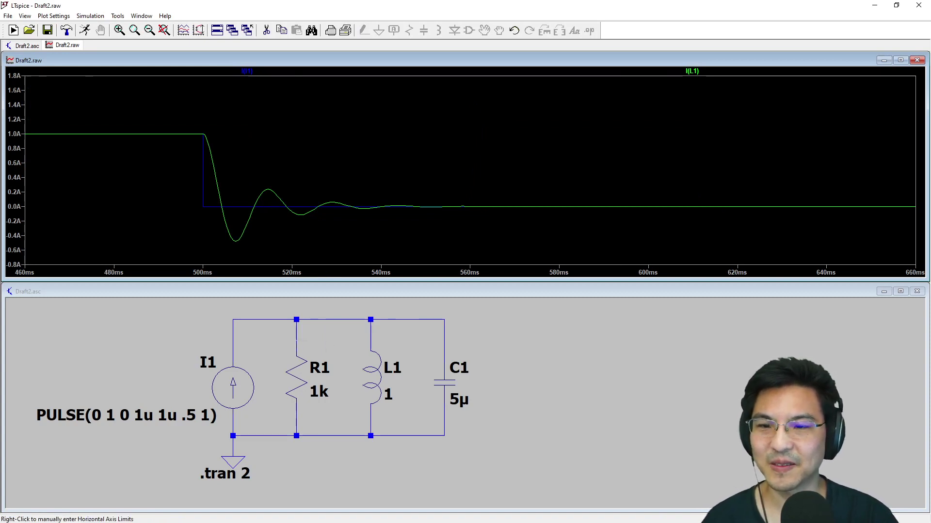
- Set R1's resistance to 500, rerun the simulation and examine the current response near 0.5 s
{"action": "right_click", "coordinate": [302, 369]}
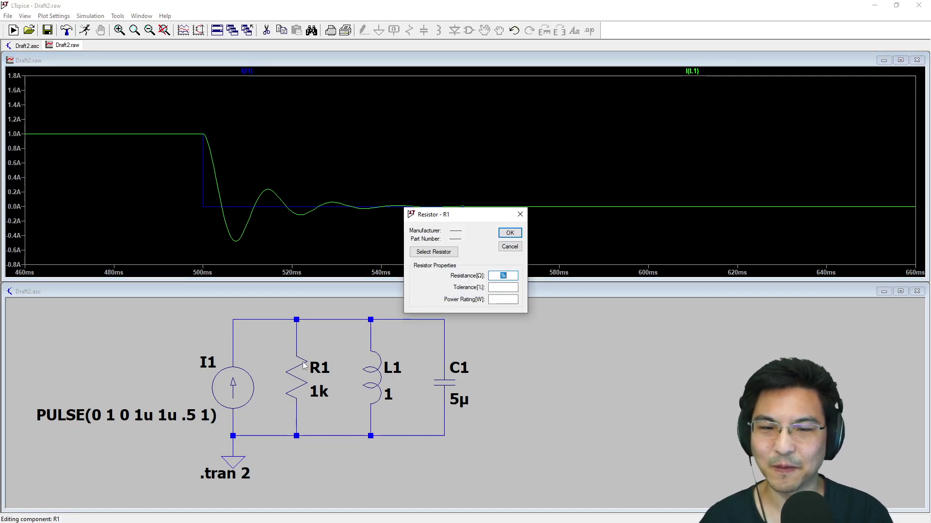
{"action": "type", "text": "50"}
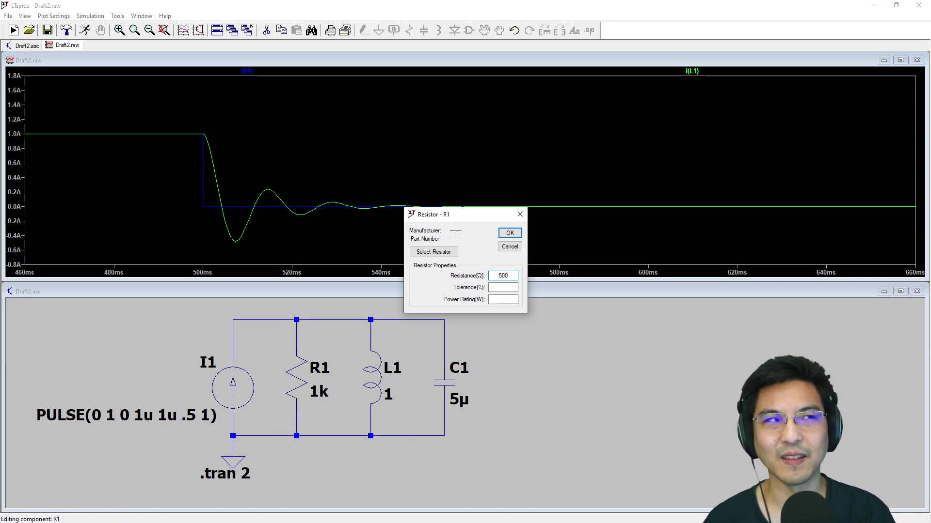
{"action": "type", "text": "0"}
{"action": "key", "text": "Return"}
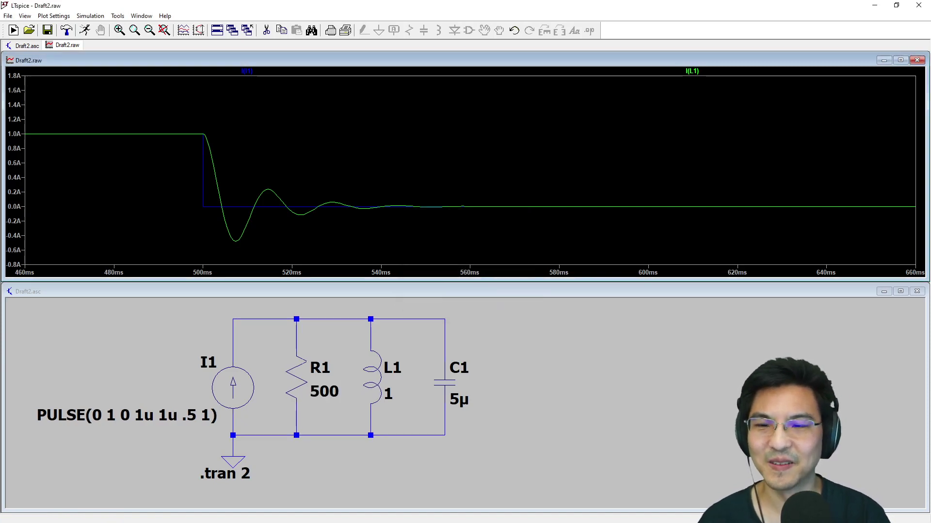
{"action": "left_click", "coordinate": [85, 31]}
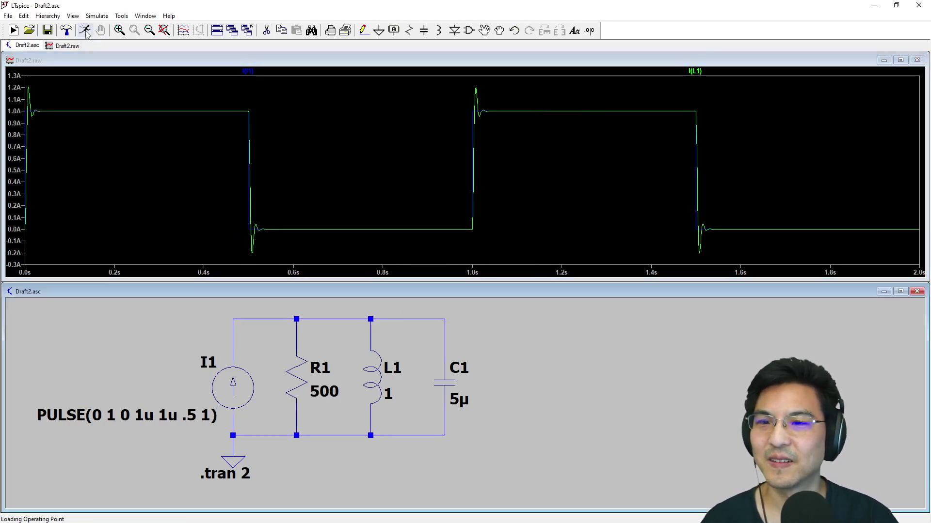
{"action": "left_click_drag", "start_coordinate": [226, 102], "coordinate": [289, 263]}
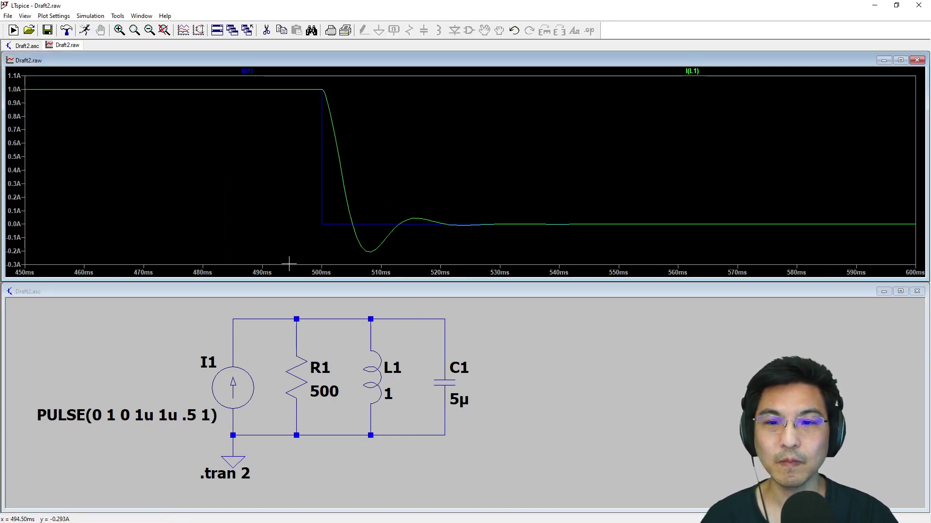
- Set R1's resistance to 100, rerun the simulation and examine the current response around the 0.5 s falling edge
{"action": "right_click", "coordinate": [298, 376]}
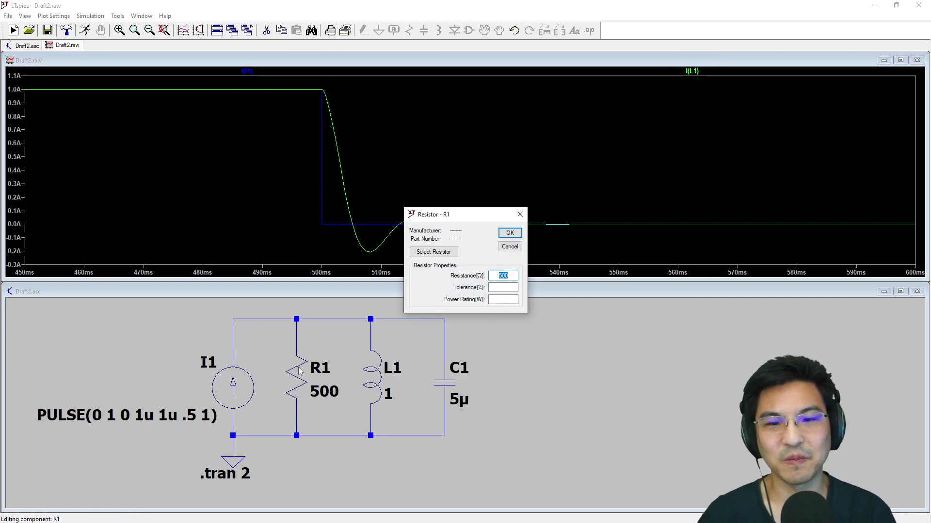
{"action": "type", "text": "100"}
{"action": "key", "text": "Return"}
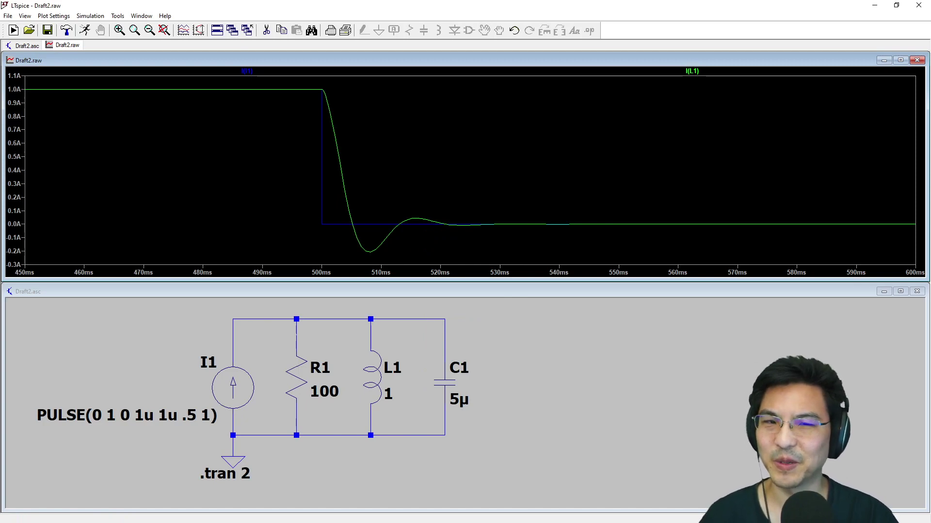
{"action": "left_click", "coordinate": [86, 32]}
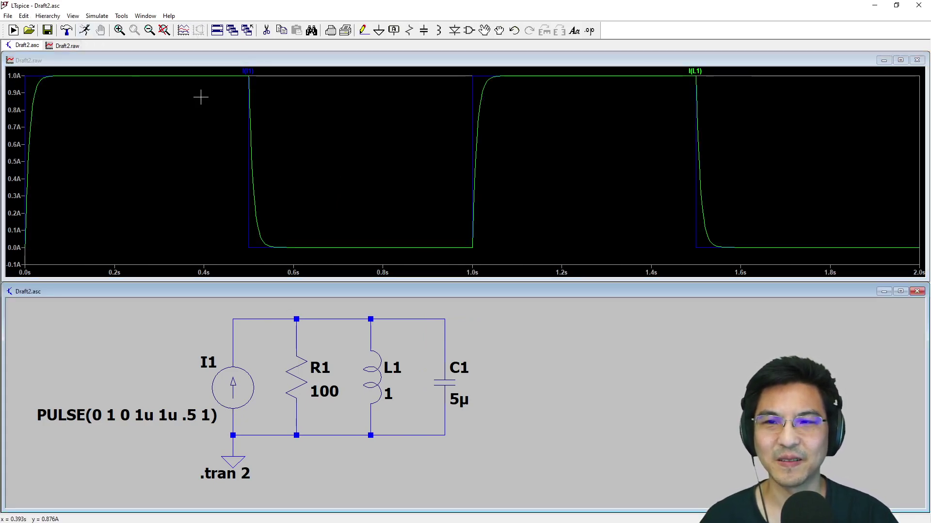
{"action": "left_click_drag", "start_coordinate": [233, 69], "coordinate": [328, 268]}
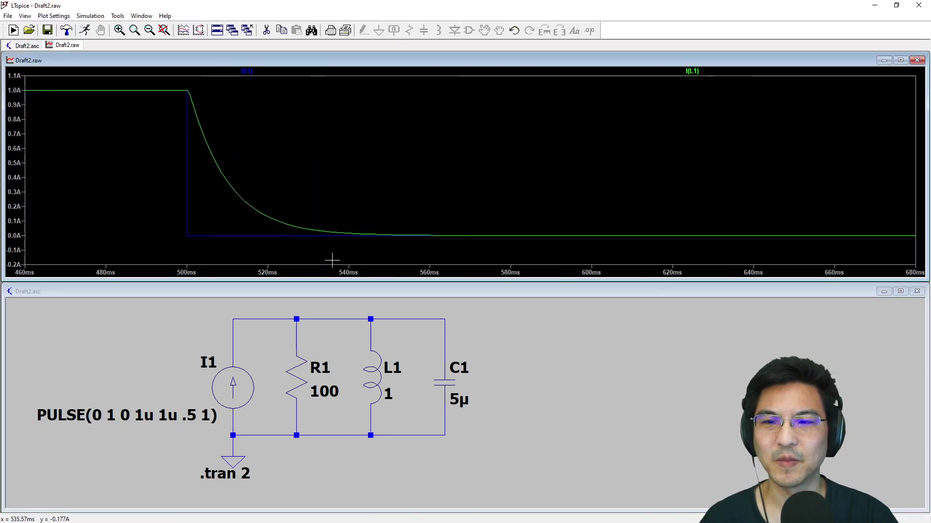
- Measure the decay of L1's current using two cursors, one at the start of the fall near 500 ms and one at about 534 ms
{"action": "left_click_drag", "start_coordinate": [169, 83], "coordinate": [475, 254]}
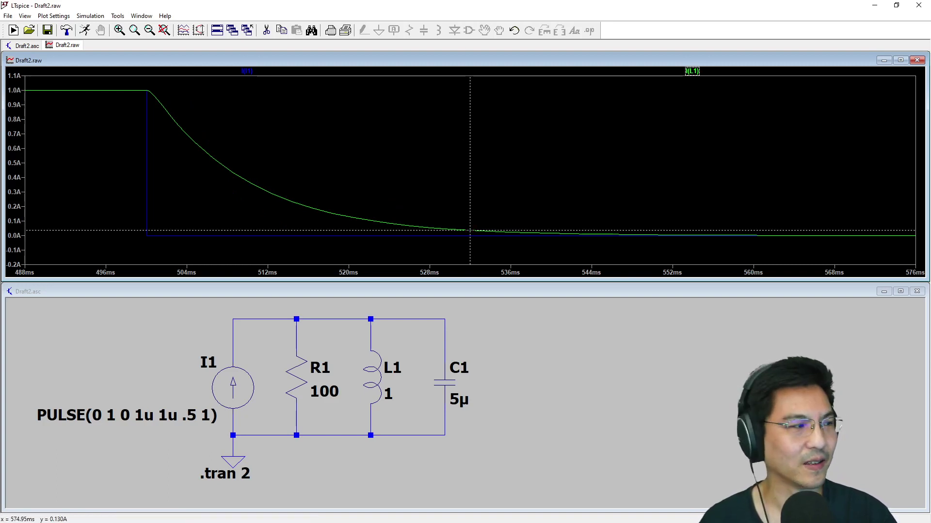
{"action": "left_click_drag", "start_coordinate": [700, 179], "coordinate": [530, 111]}
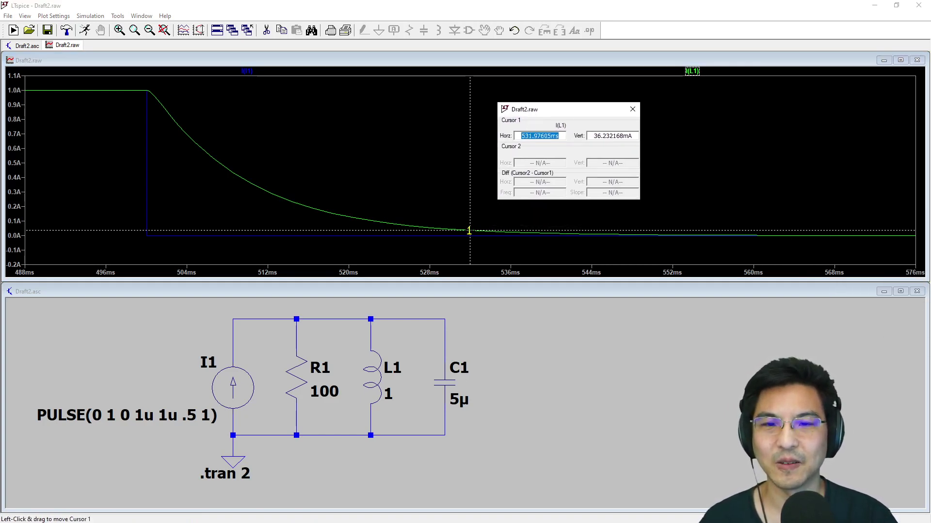
{"action": "left_click_drag", "start_coordinate": [469, 231], "coordinate": [147, 91]}
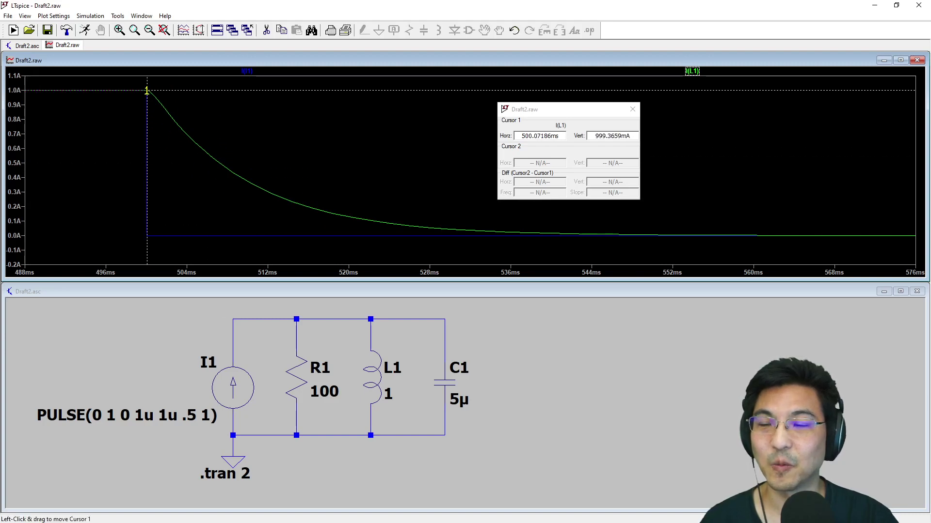
{"action": "left_click", "coordinate": [693, 73]}
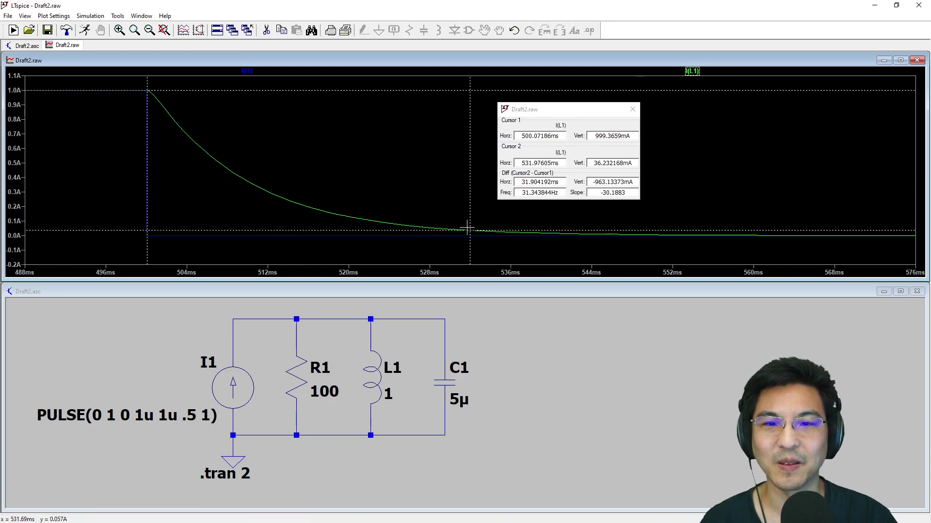
{"action": "mouse_move", "coordinate": [470, 230]}
{"action": "left_mouse_down"}
{"action": "mouse_move", "coordinate": [357, 214]}
{"action": "mouse_move", "coordinate": [243, 167]}
{"action": "mouse_move", "coordinate": [160, 100]}
{"action": "mouse_move", "coordinate": [228, 172]}
{"action": "mouse_move", "coordinate": [272, 194]}
{"action": "mouse_move", "coordinate": [364, 220]}
{"action": "mouse_move", "coordinate": [464, 229]}
{"action": "left_mouse_up"}
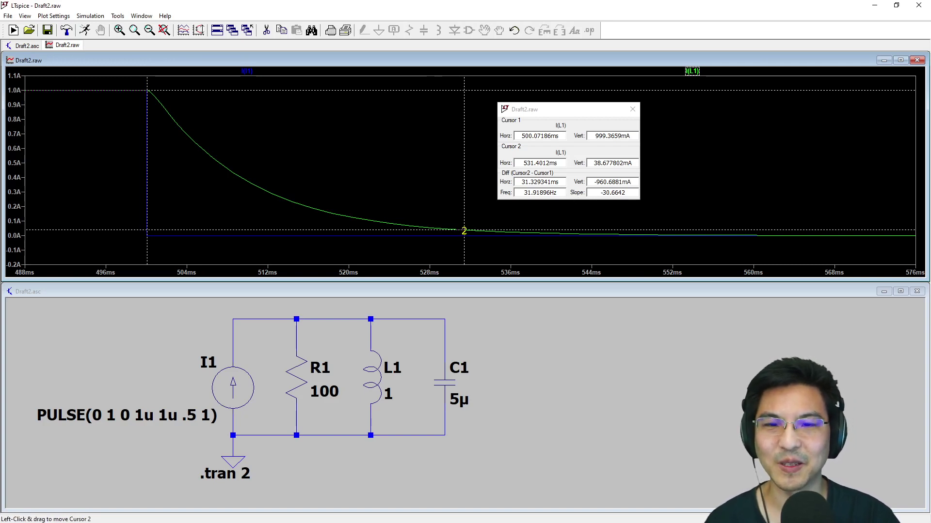
{"action": "left_click_drag", "start_coordinate": [464, 231], "coordinate": [488, 232]}
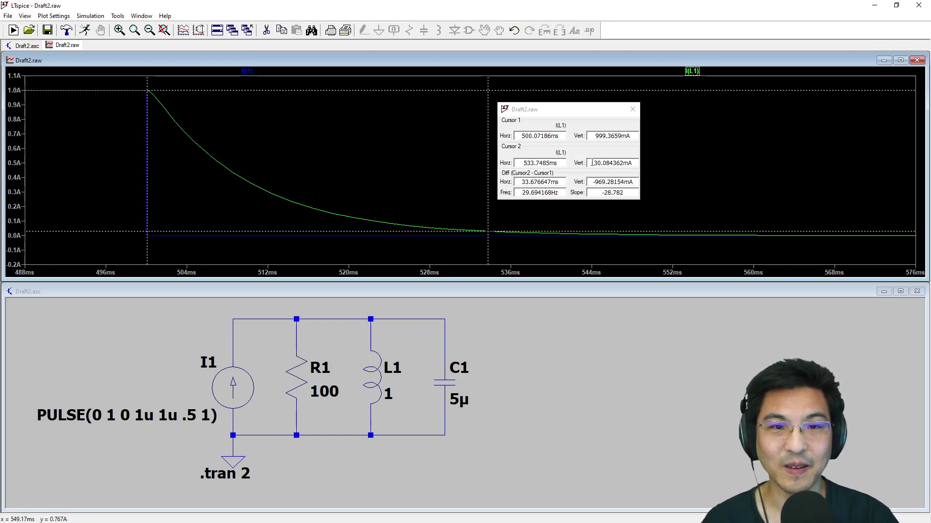
- Move the second cursor to about 544 ms, where L1's current is about 10 mA, and measure the settling time
{"action": "left_click_drag", "start_coordinate": [591, 163], "coordinate": [633, 163]}
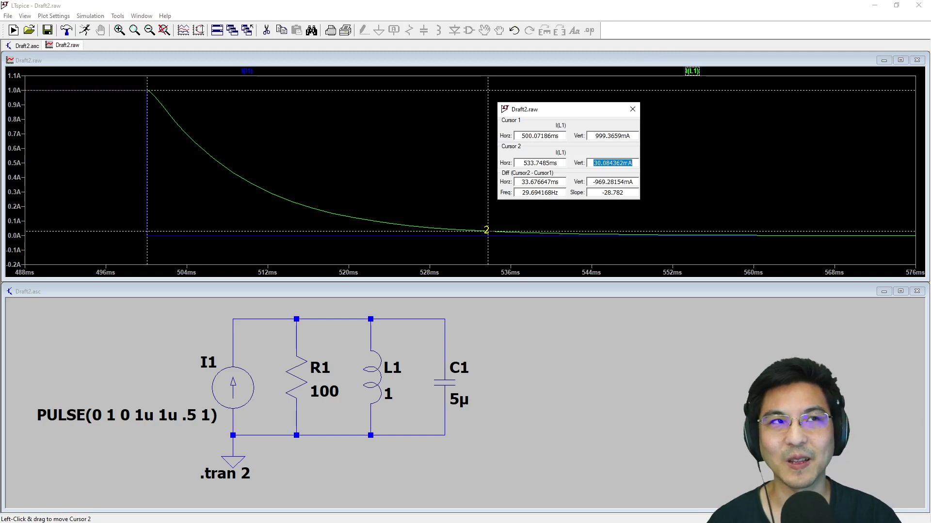
{"action": "left_click_drag", "start_coordinate": [487, 230], "coordinate": [594, 240]}
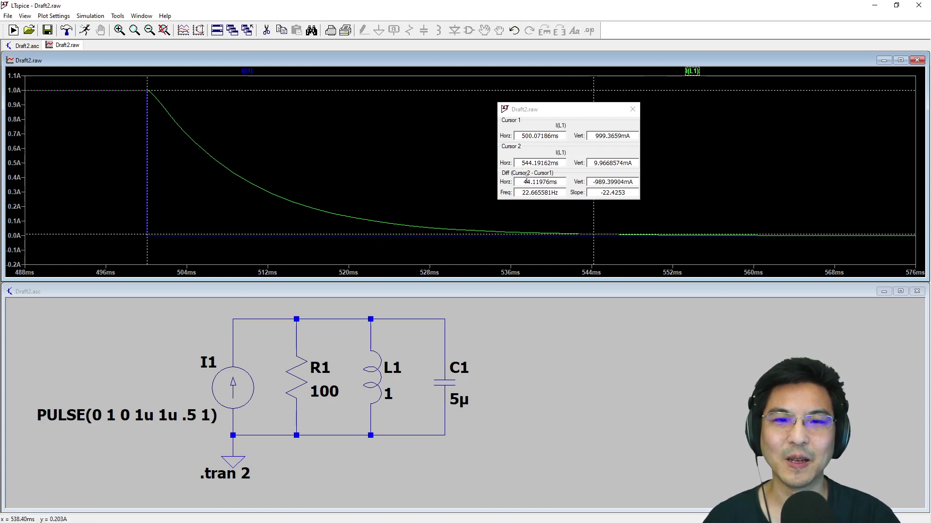
{"action": "left_click_drag", "start_coordinate": [523, 182], "coordinate": [562, 182]}
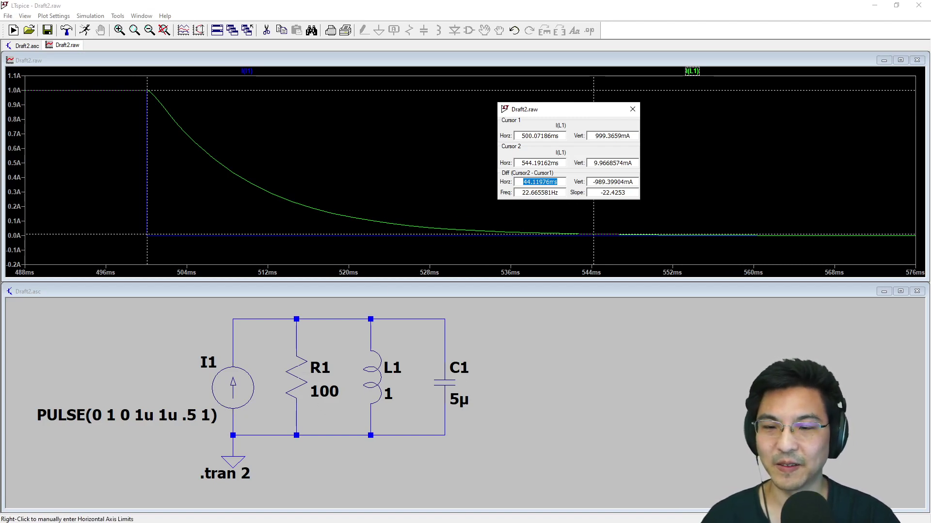
- Set R1's resistance to 400, rerun the simulation and examine the current response between about 495 and 528 ms
{"action": "right_click", "coordinate": [297, 375]}
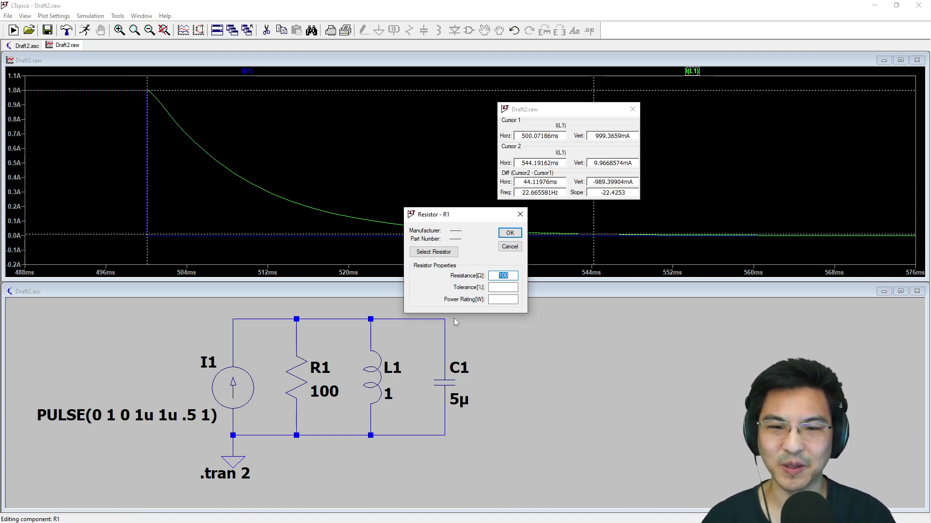
{"action": "type", "text": "400"}
{"action": "key", "text": "Return"}
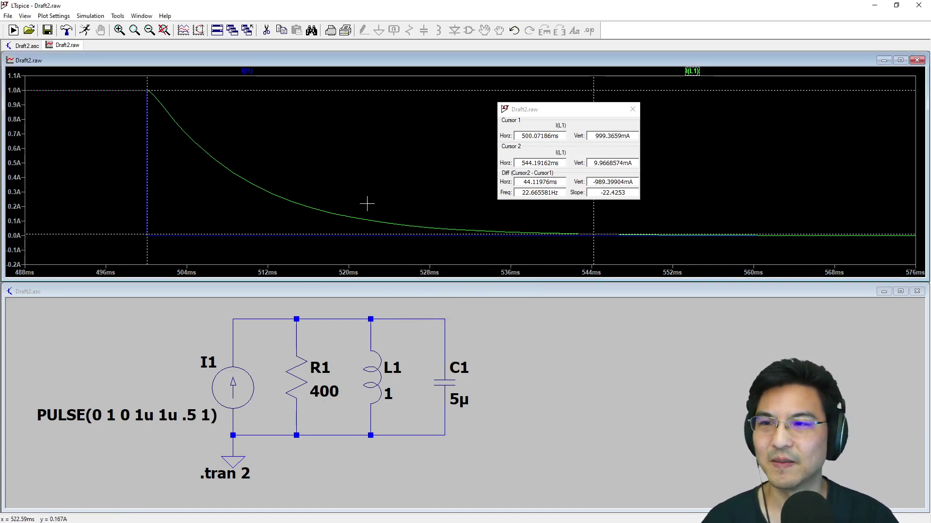
{"action": "left_click", "coordinate": [84, 30]}
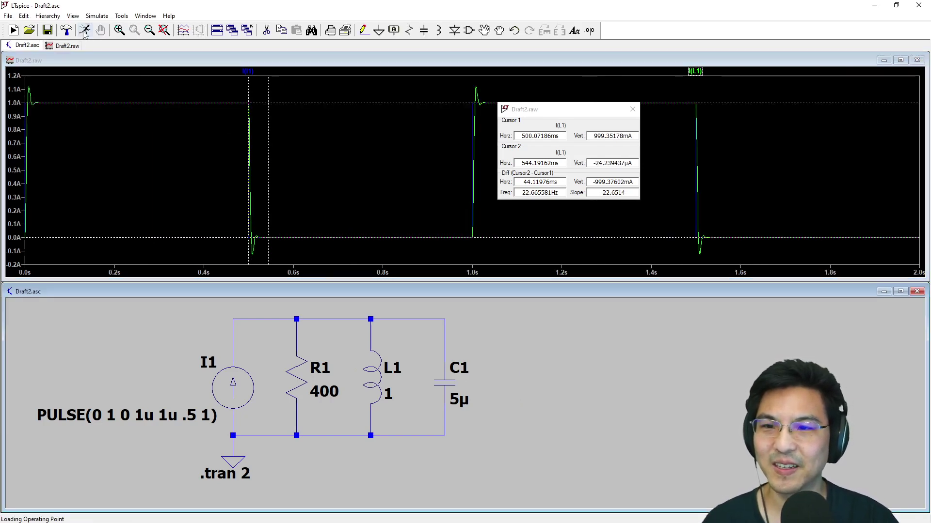
{"action": "left_click_drag", "start_coordinate": [233, 97], "coordinate": [294, 268]}
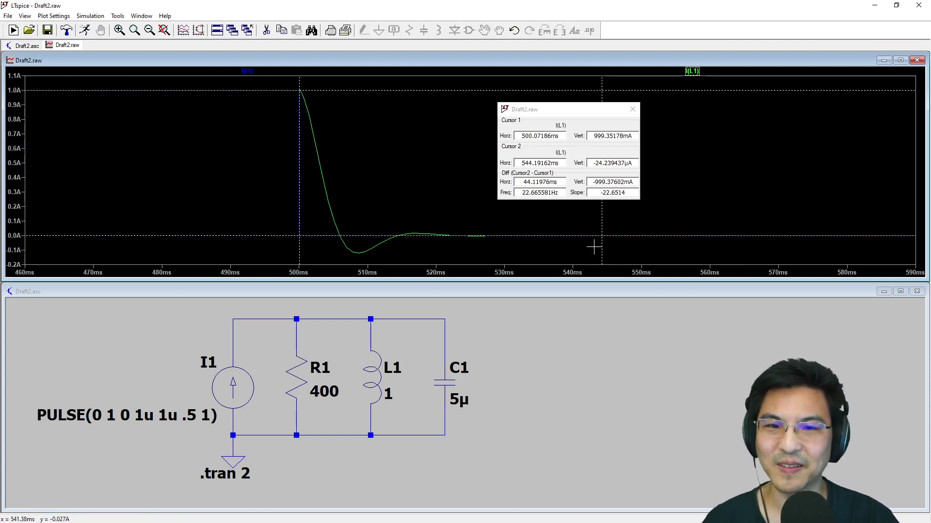
{"action": "left_click_drag", "start_coordinate": [604, 238], "coordinate": [524, 235]}
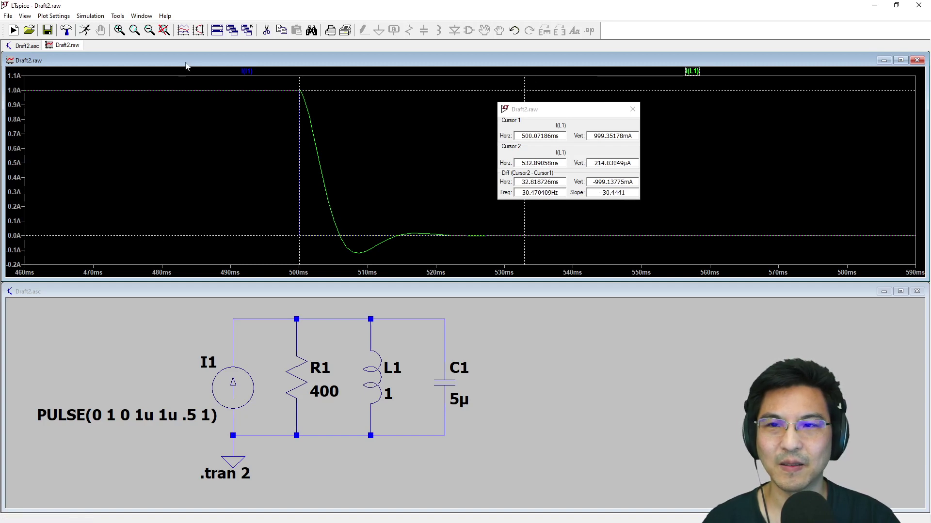
{"action": "left_click_drag", "start_coordinate": [281, 73], "coordinate": [487, 263]}
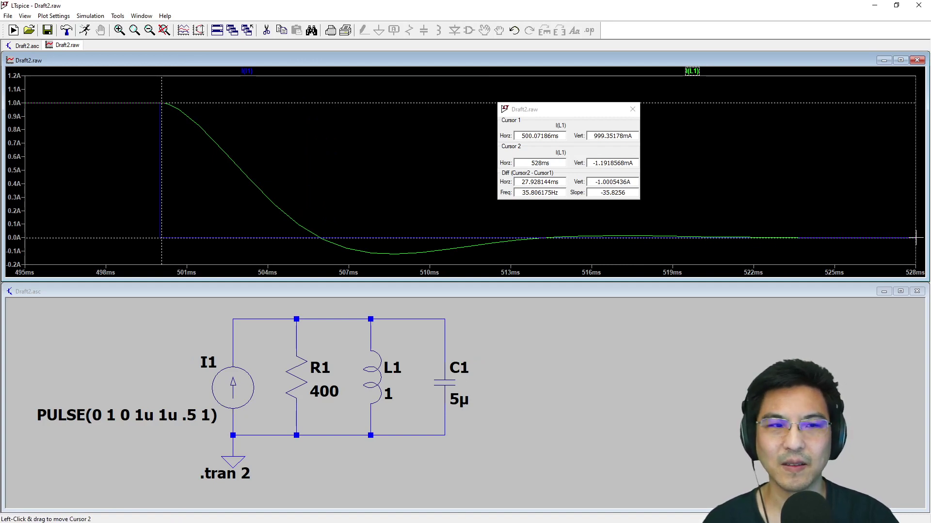
- Using the second cursor, measure L1's settling time at about 519.4 ms and its undershoot at about 508.8 ms
{"action": "left_click_drag", "start_coordinate": [914, 237], "coordinate": [733, 237]}
{"action": "double_click", "coordinate": [587, 163]}
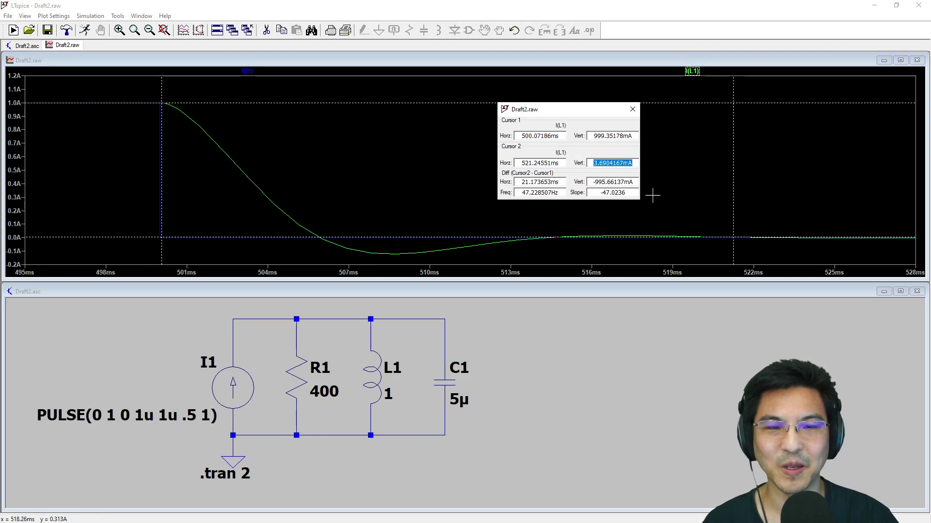
{"action": "left_click_drag", "start_coordinate": [733, 237], "coordinate": [683, 236]}
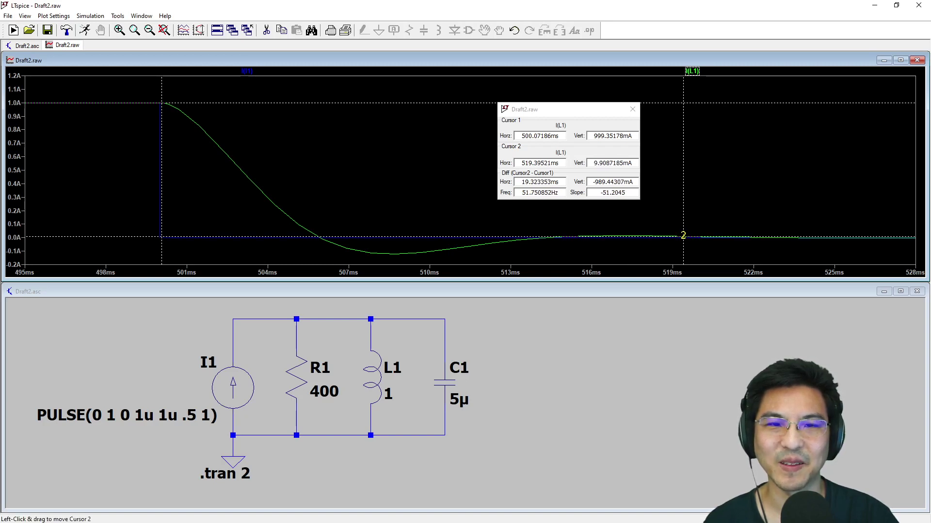
{"action": "left_click_drag", "start_coordinate": [518, 183], "coordinate": [566, 183]}
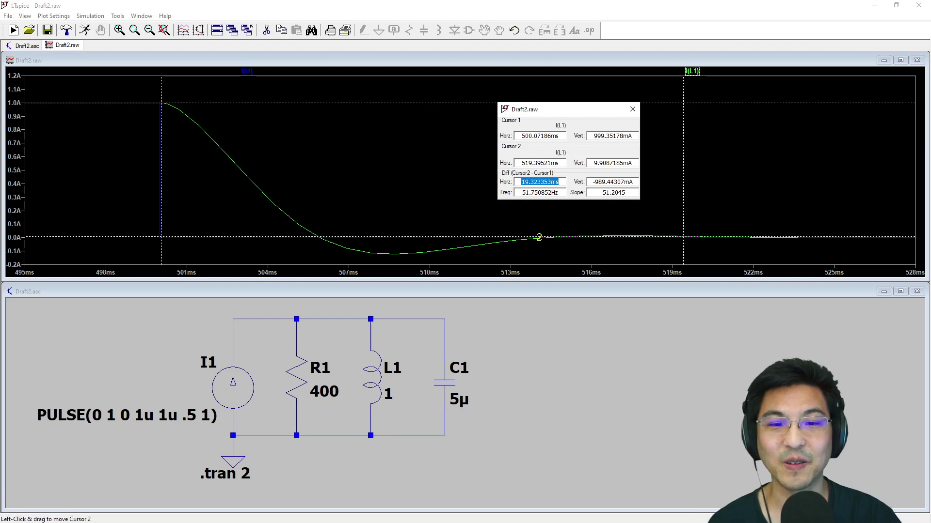
{"action": "mouse_move", "coordinate": [679, 240]}
{"action": "left_mouse_down"}
{"action": "mouse_move", "coordinate": [309, 235]}
{"action": "mouse_move", "coordinate": [243, 203]}
{"action": "mouse_move", "coordinate": [239, 189]}
{"action": "mouse_move", "coordinate": [380, 255]}
{"action": "mouse_move", "coordinate": [322, 239]}
{"action": "mouse_move", "coordinate": [396, 256]}
{"action": "left_mouse_up"}
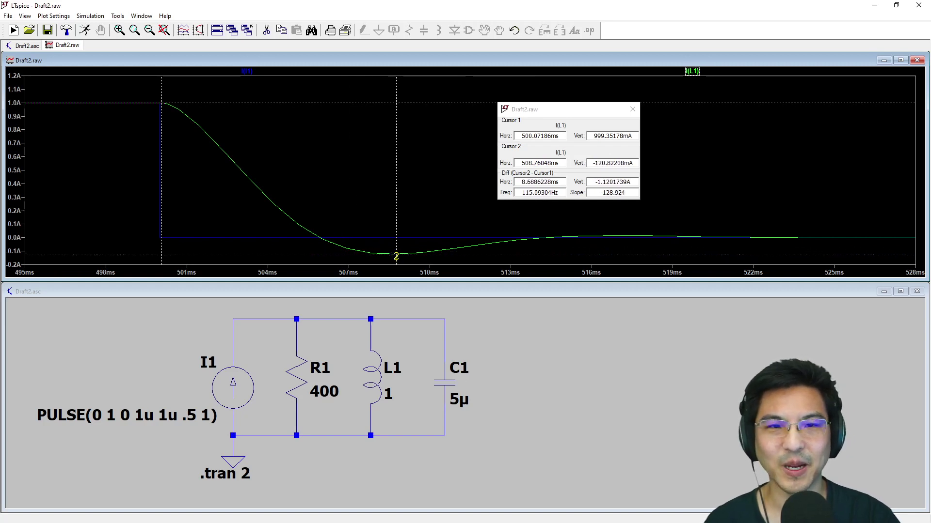
{"action": "left_click_drag", "start_coordinate": [592, 163], "coordinate": [641, 164]}
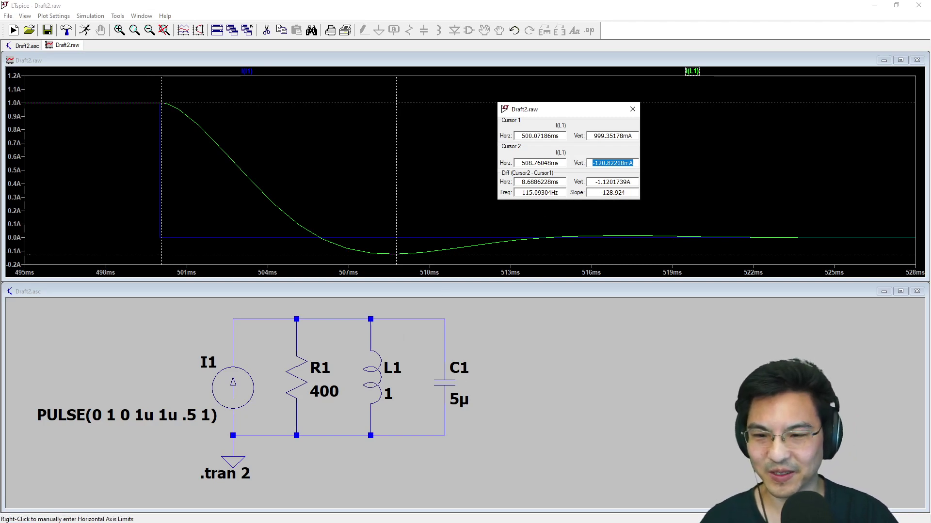
- Set R1's resistance to 300, rerun the simulation and examine the current response between about 498 and 522 ms
{"action": "right_click", "coordinate": [297, 376]}
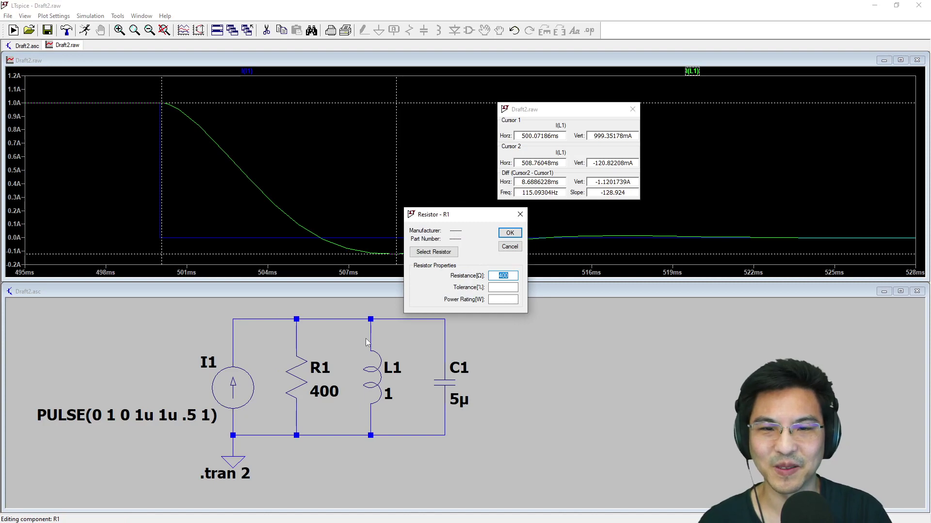
{"action": "type", "text": "300"}
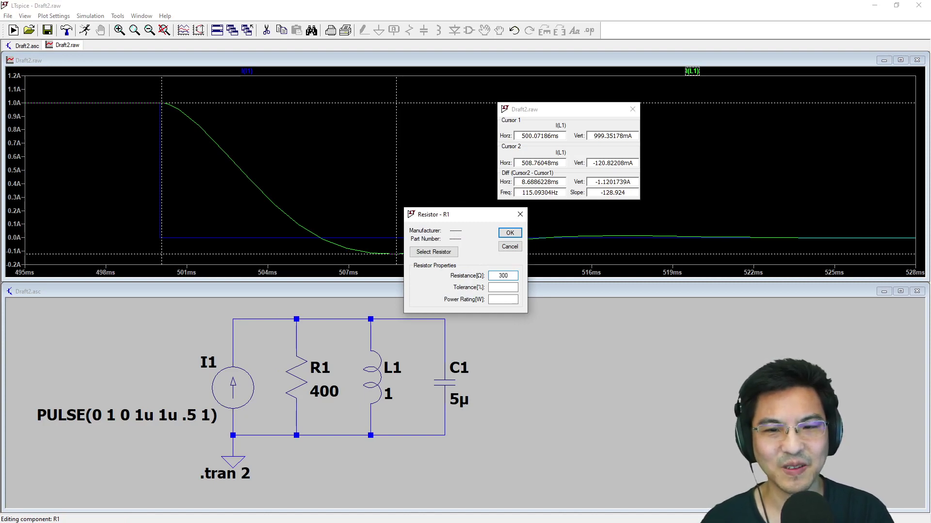
{"action": "key", "text": "Return"}
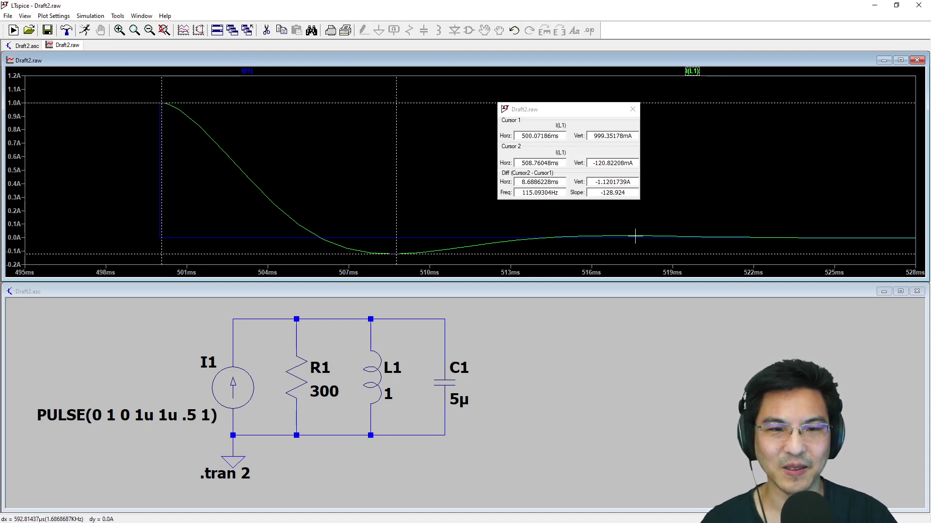
{"action": "left_click_drag", "start_coordinate": [395, 254], "coordinate": [688, 239]}
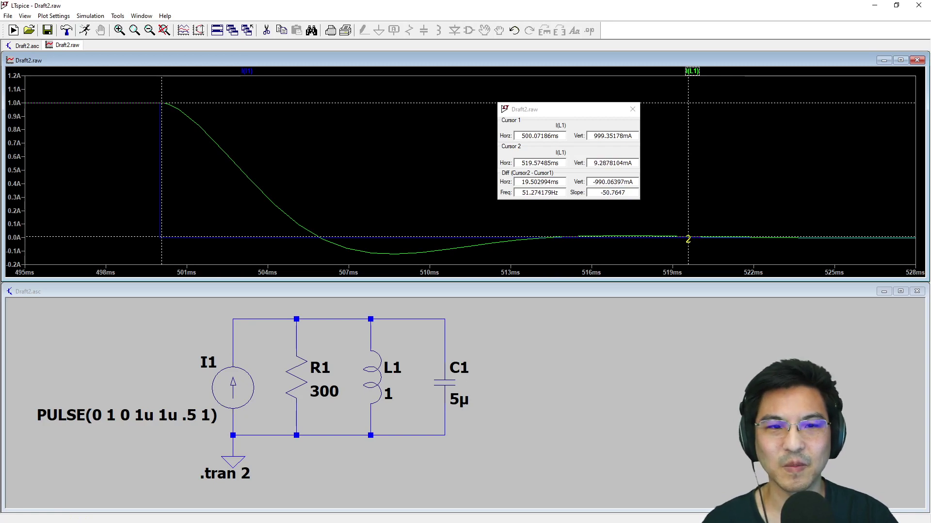
{"action": "left_click", "coordinate": [84, 31]}
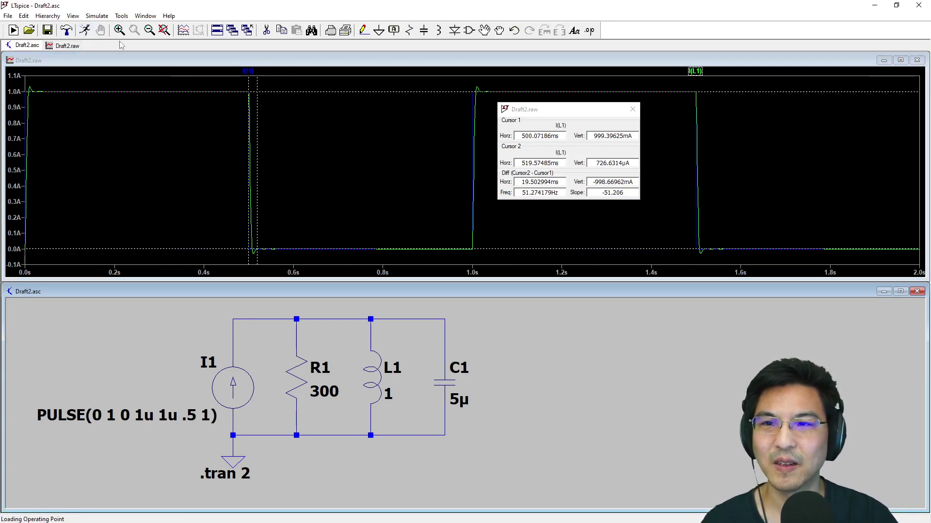
{"action": "left_click_drag", "start_coordinate": [238, 84], "coordinate": [287, 259]}
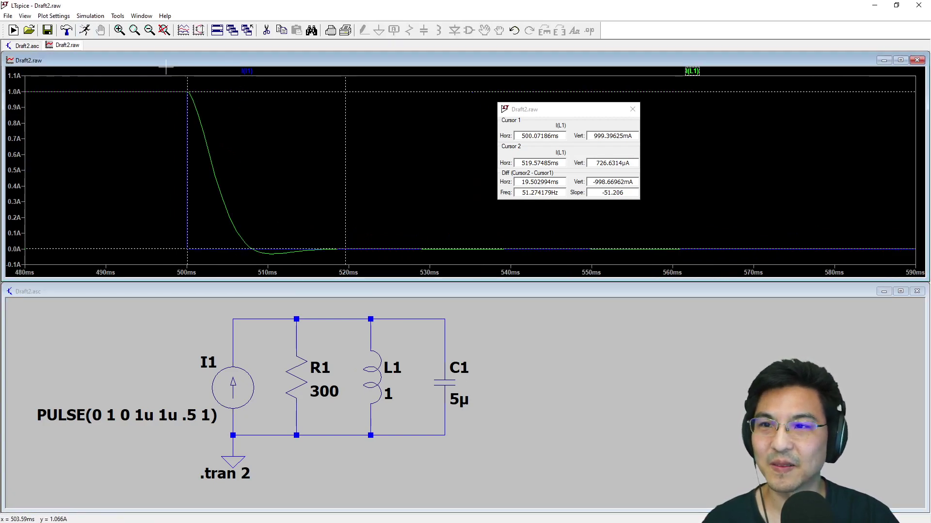
{"action": "left_click_drag", "start_coordinate": [178, 82], "coordinate": [363, 269]}
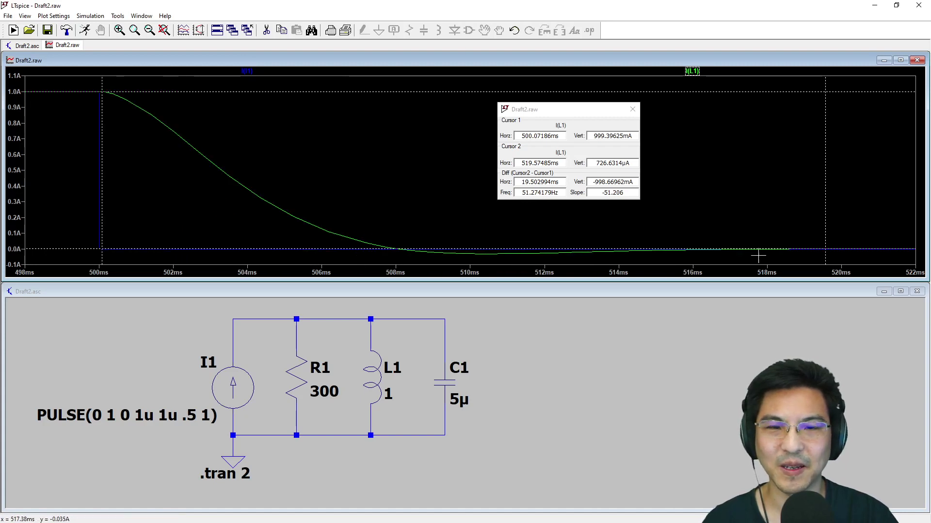
- Using the second cursor, measure L1's undershoot at about 510.4 ms and its settling time at about 514.9 ms
{"action": "left_click_drag", "start_coordinate": [826, 251], "coordinate": [483, 256]}
{"action": "left_click_drag", "start_coordinate": [592, 163], "coordinate": [634, 164]}
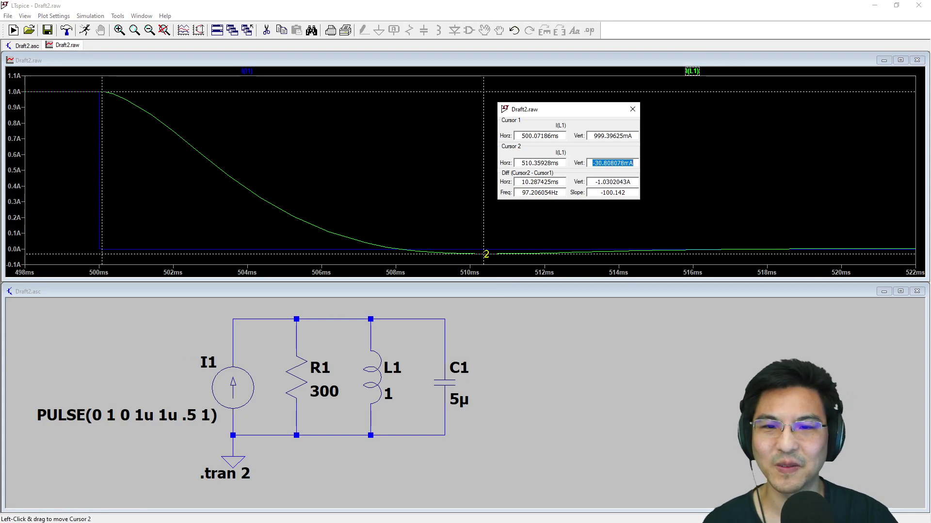
{"action": "left_click_drag", "start_coordinate": [483, 253], "coordinate": [650, 250]}
{"action": "double_click", "coordinate": [595, 163]}
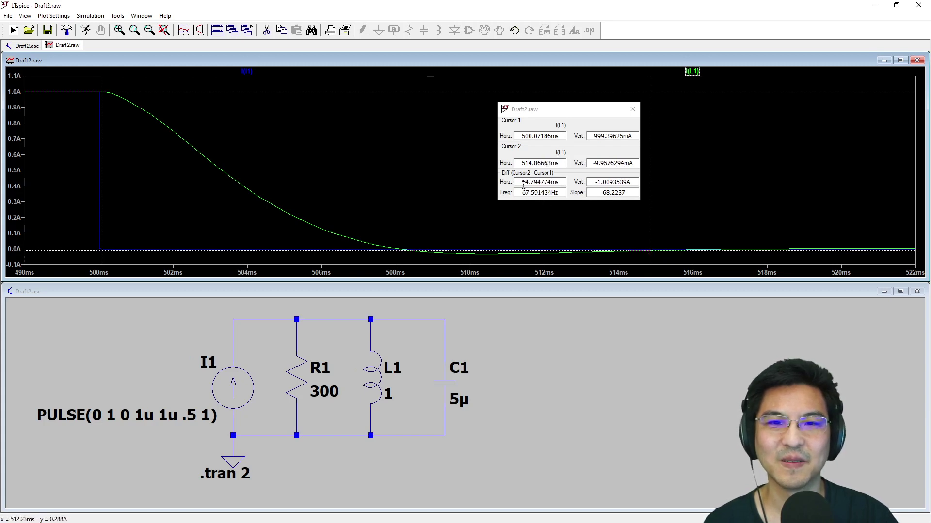
{"action": "left_click_drag", "start_coordinate": [520, 184], "coordinate": [563, 184]}
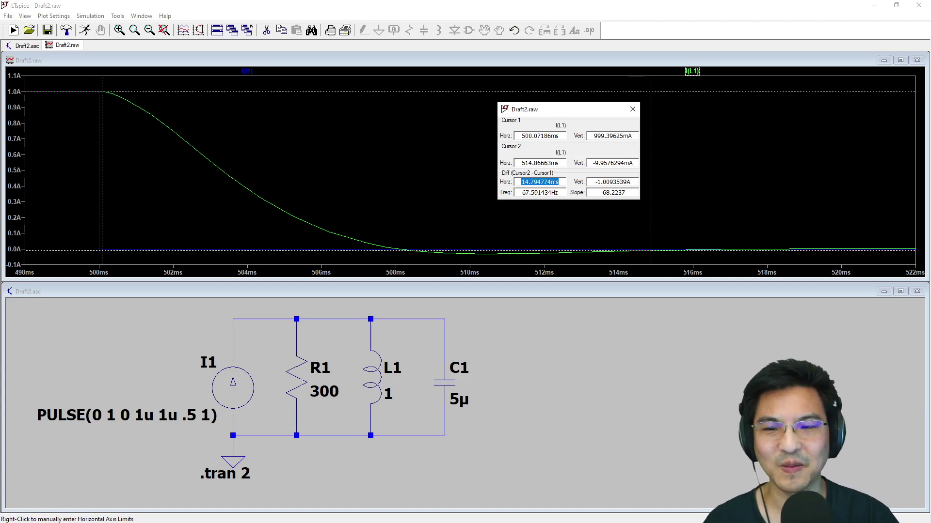
- Set R1's resistance back to 400 and rerun the simulation
{"action": "right_click", "coordinate": [296, 378]}
{"action": "type", "text": "400"}
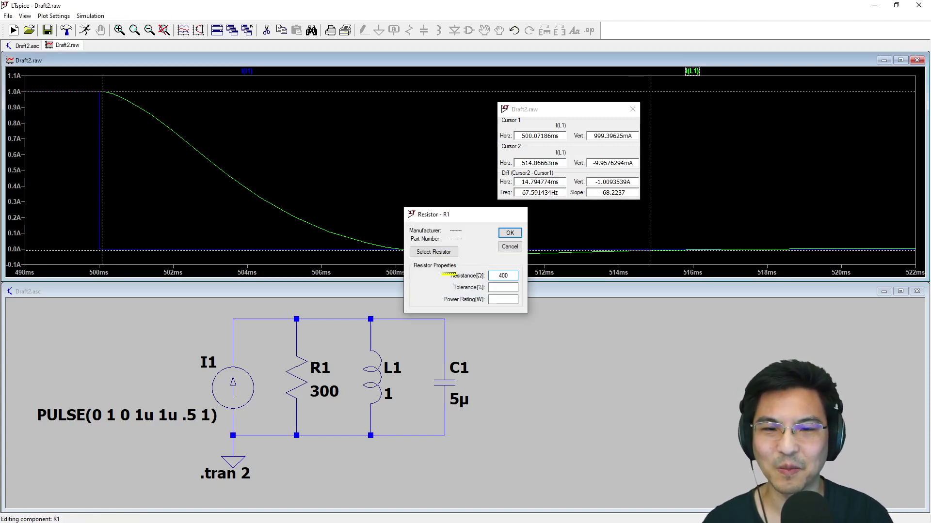
{"action": "key", "text": "Return"}
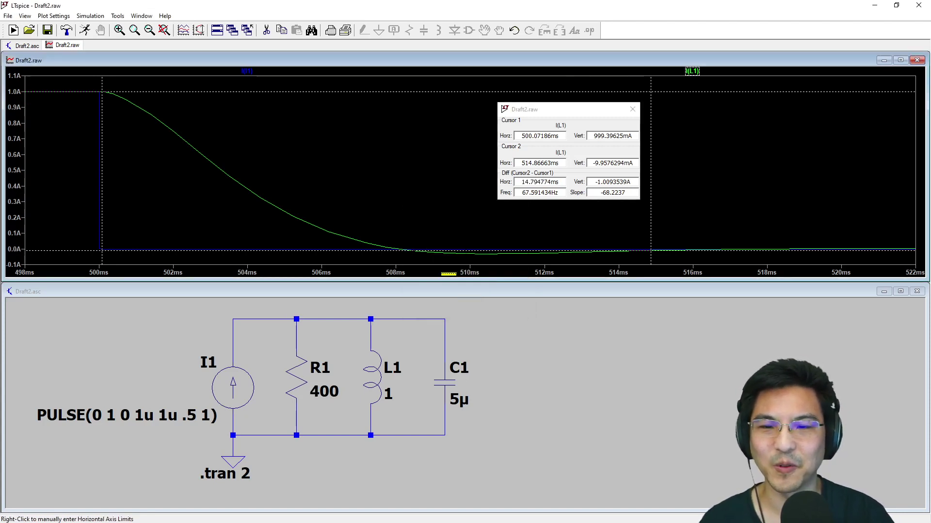
{"action": "left_click", "coordinate": [85, 30]}
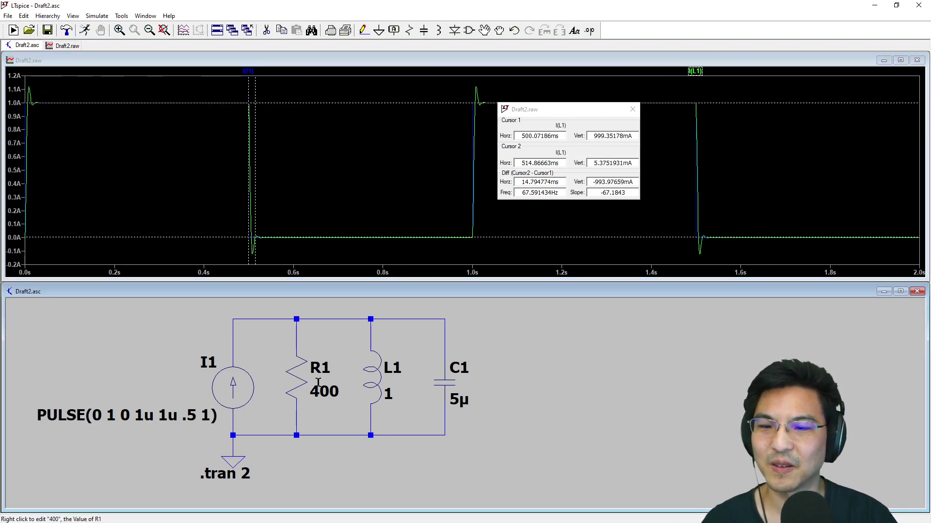
- Set R1's resistance to 100, rerun the simulation and place the second cursor at about 544 ms on L1's current decay
{"action": "right_click", "coordinate": [297, 378]}
{"action": "type", "text": "10"}
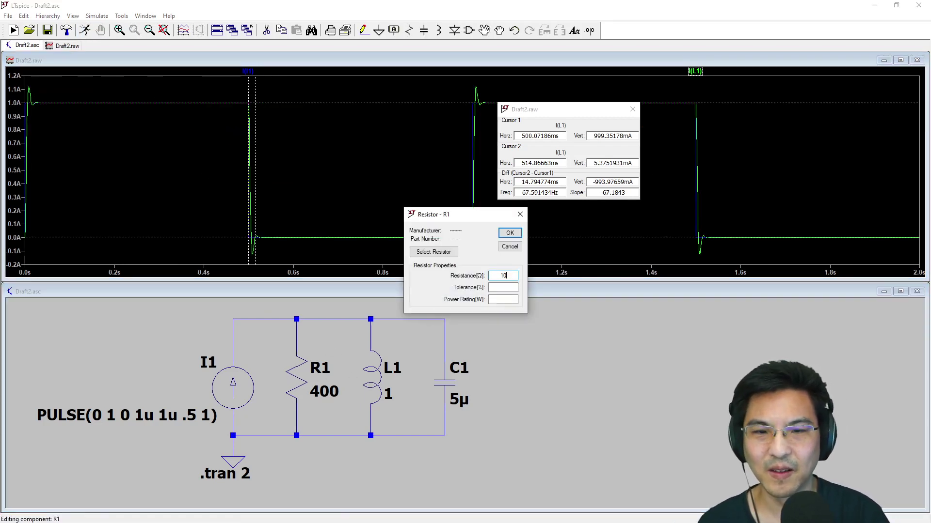
{"action": "type", "text": "0"}
{"action": "key", "text": "Return"}
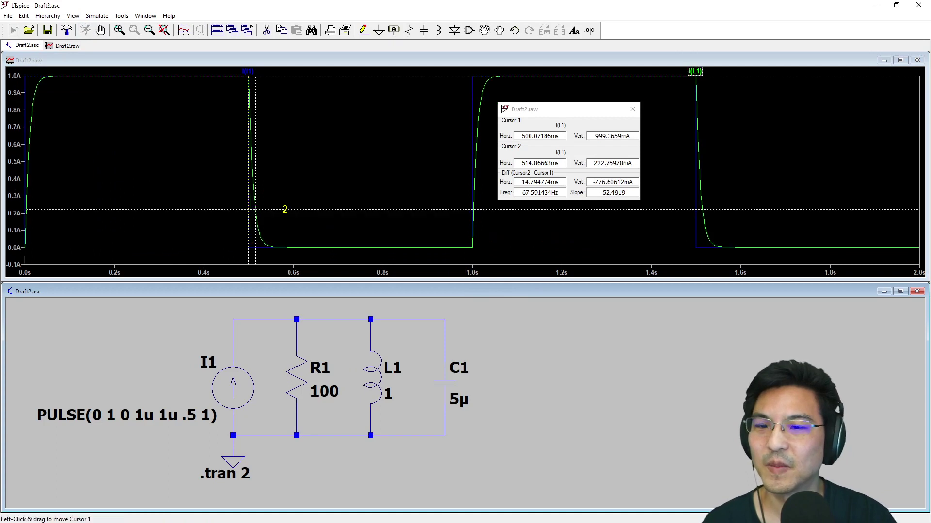
{"action": "mouse_move", "coordinate": [285, 72]}
{"action": "left_mouse_down"}
{"action": "mouse_move", "coordinate": [287, 213]}
{"action": "mouse_move", "coordinate": [302, 258]}
{"action": "left_mouse_up"}
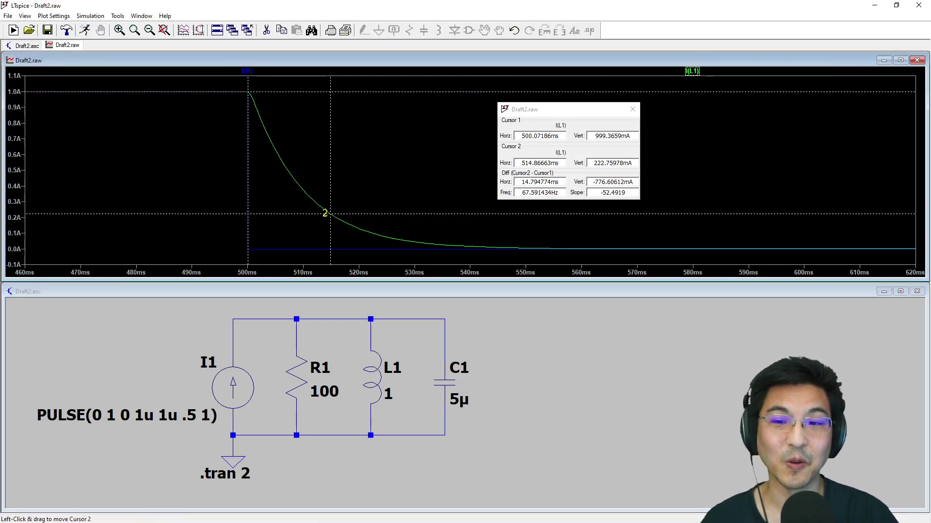
{"action": "mouse_move", "coordinate": [328, 214]}
{"action": "left_mouse_down"}
{"action": "mouse_move", "coordinate": [445, 242]}
{"action": "mouse_move", "coordinate": [522, 249]}
{"action": "mouse_move", "coordinate": [494, 250]}
{"action": "left_mouse_up"}
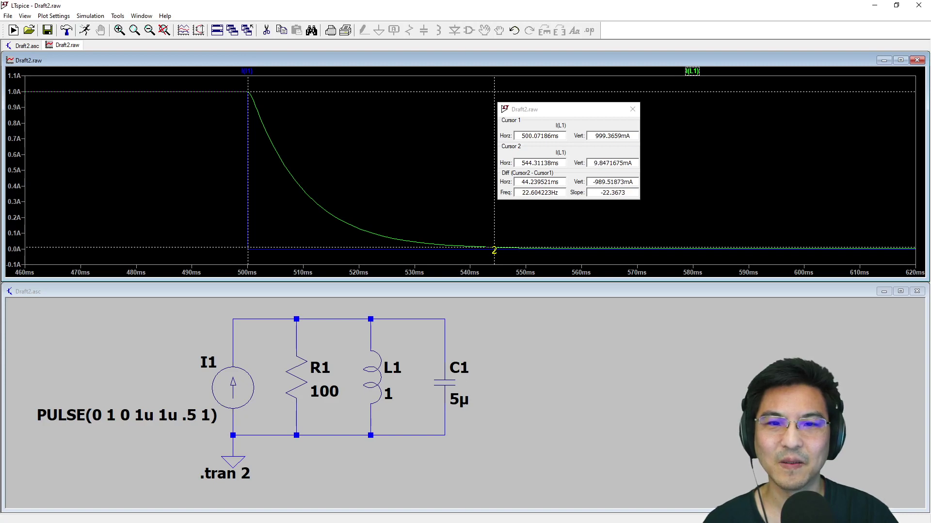